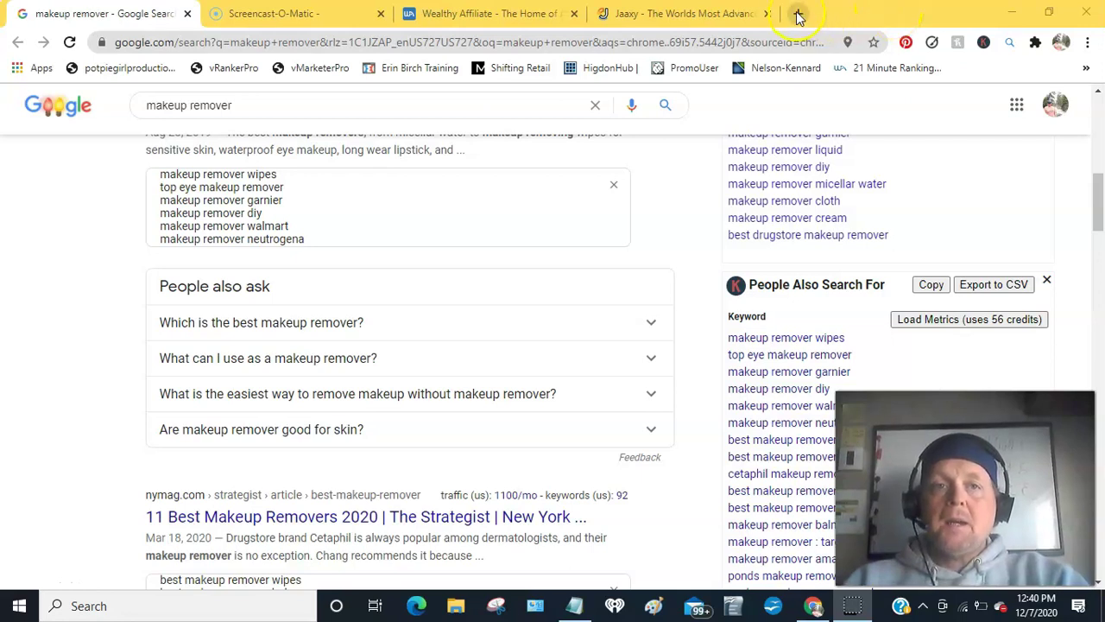
Step: Load the presenter's personal website in a new Chrome tab
{"action": "left_click", "coordinate": [802, 15]}
{"action": "left_click", "coordinate": [769, 40]}
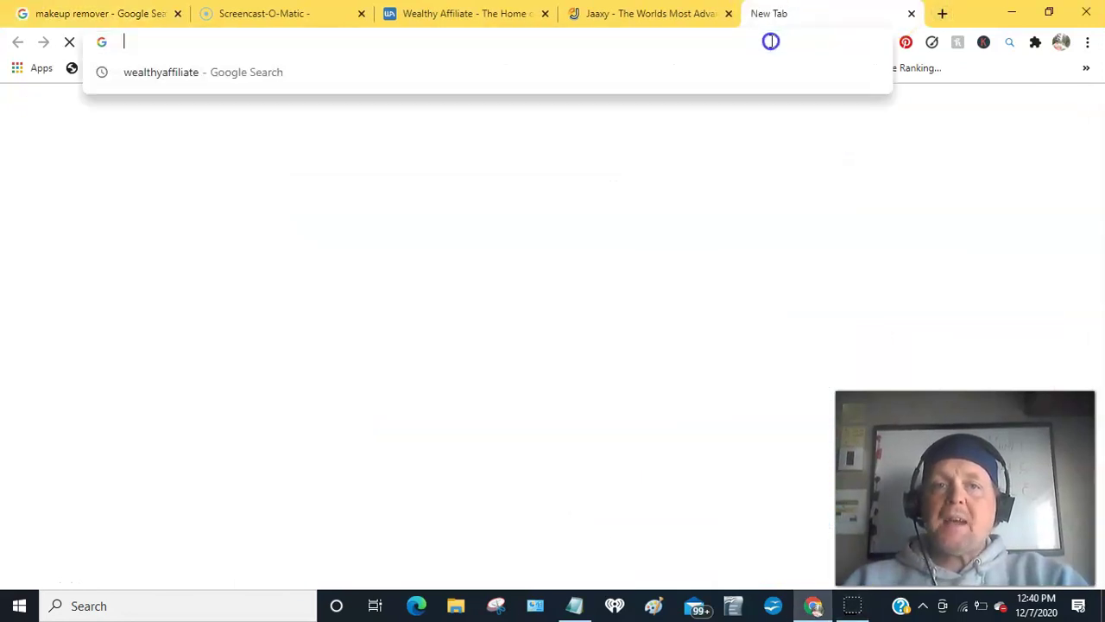
{"action": "type", "text": "wes"}
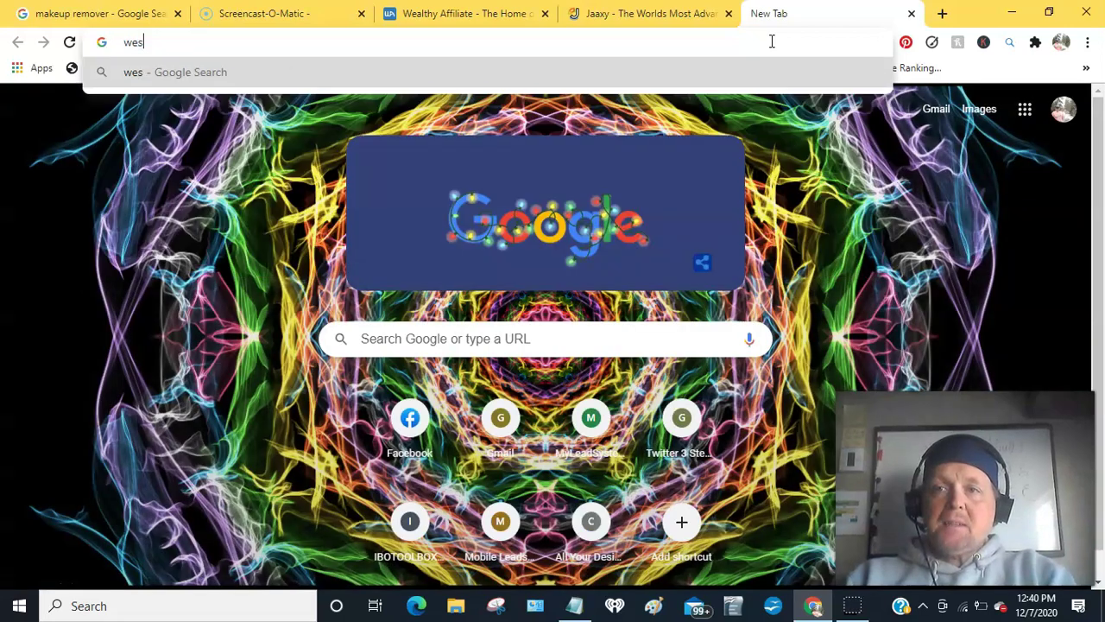
{"action": "type", "text": "gaddis"}
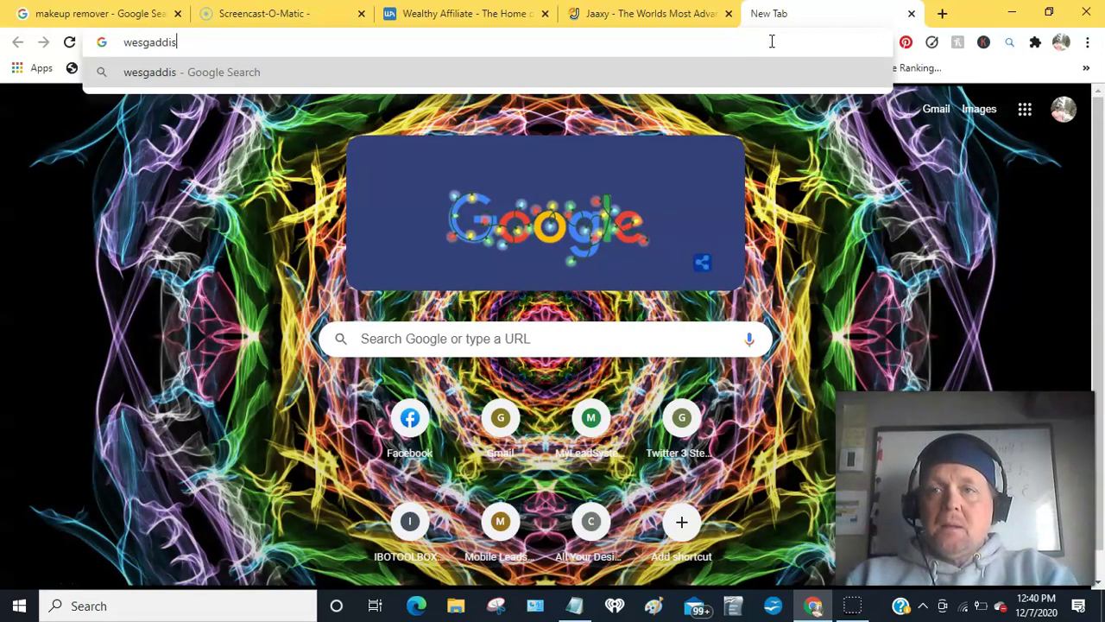
{"action": "type", "text": ".com"}
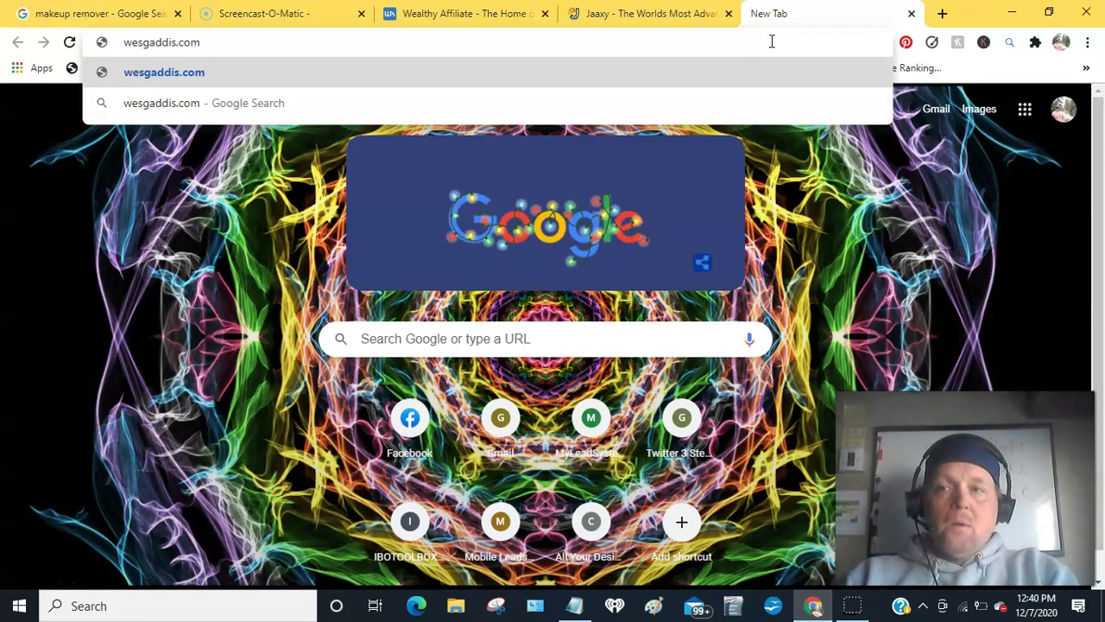
{"action": "key", "text": "Return"}
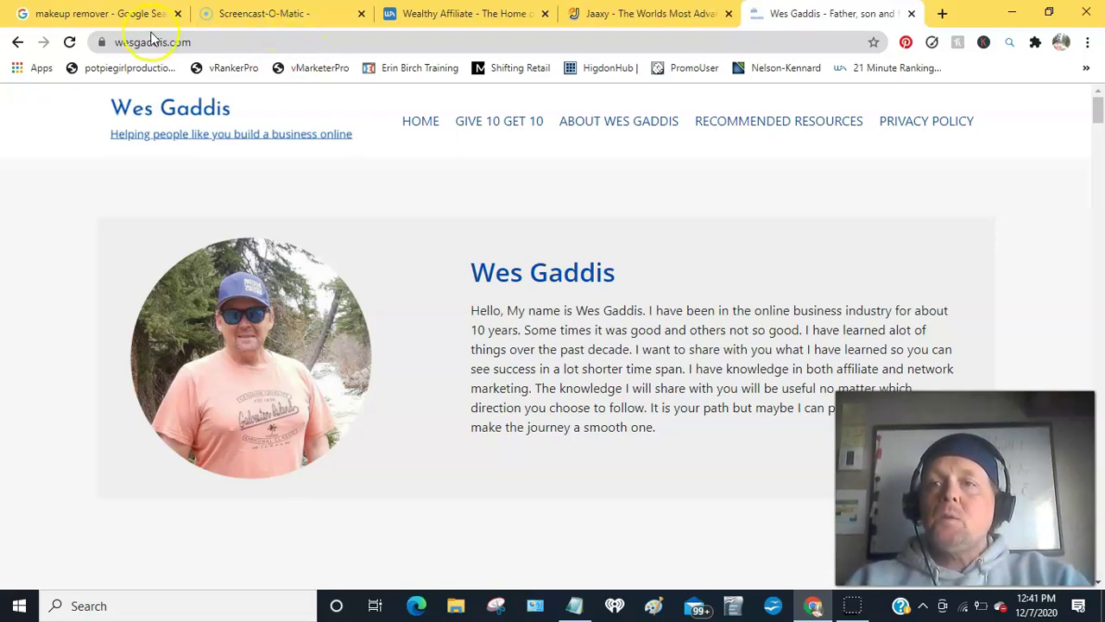
{"action": "left_click", "coordinate": [91, 16]}
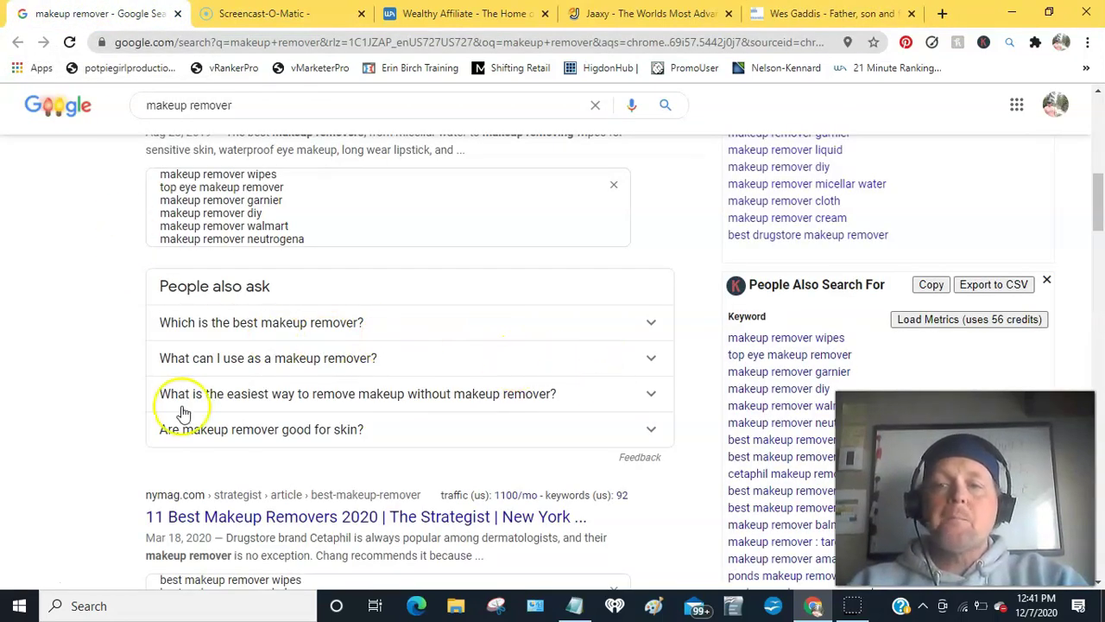
{"action": "scroll", "coordinate": [90, 414], "scroll_direction": "up", "scroll_amount": 10}
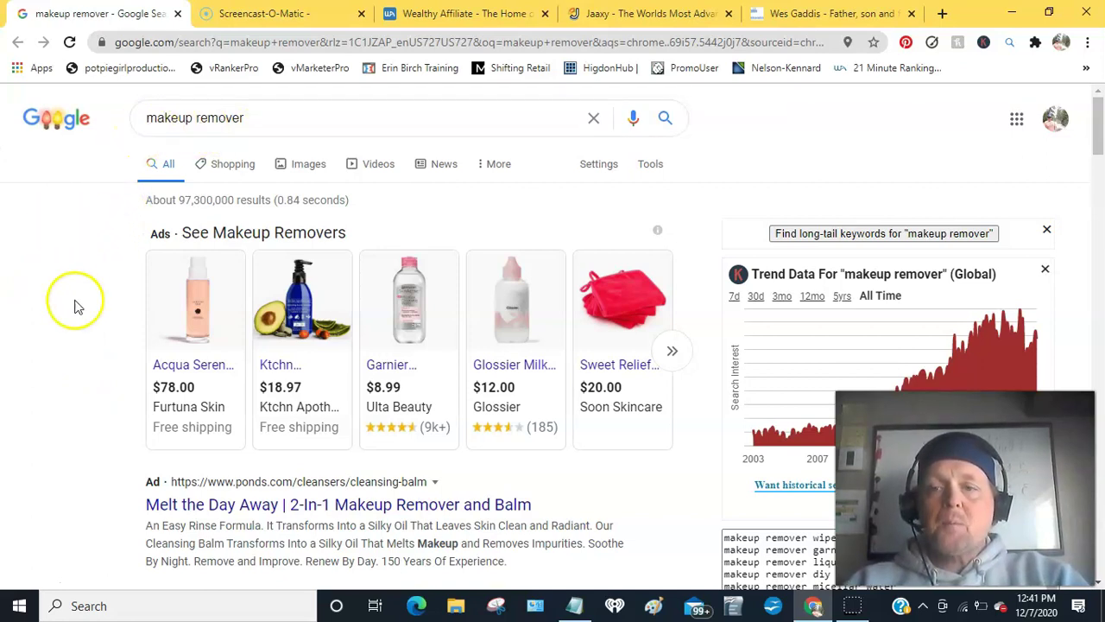
{"action": "scroll", "coordinate": [120, 309], "scroll_direction": "down", "scroll_amount": 4}
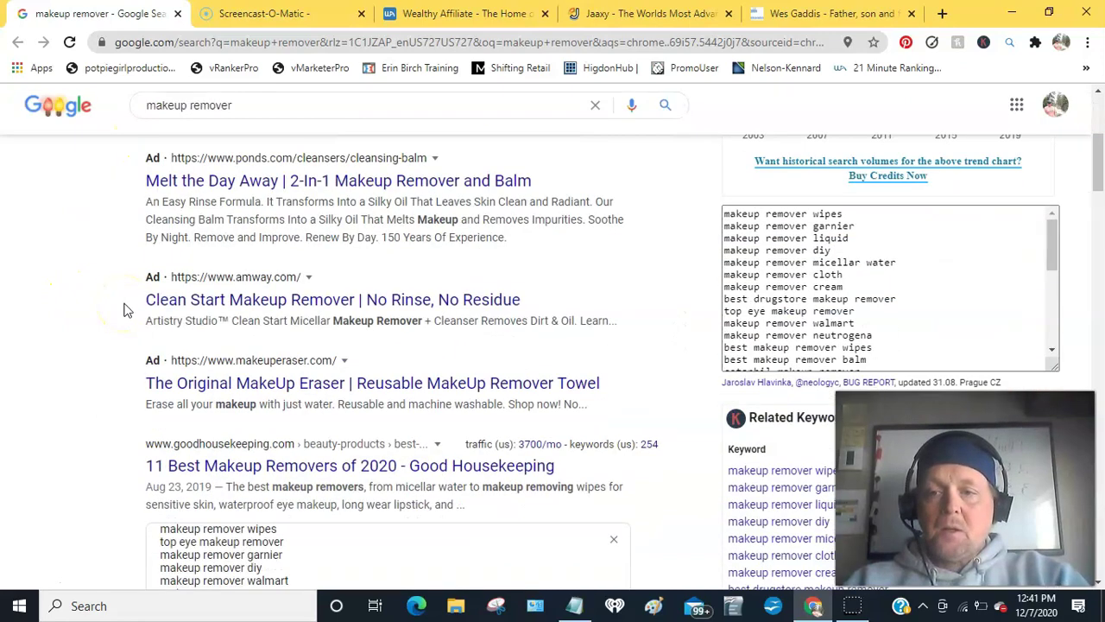
{"action": "scroll", "coordinate": [96, 311], "scroll_direction": "down", "scroll_amount": 5}
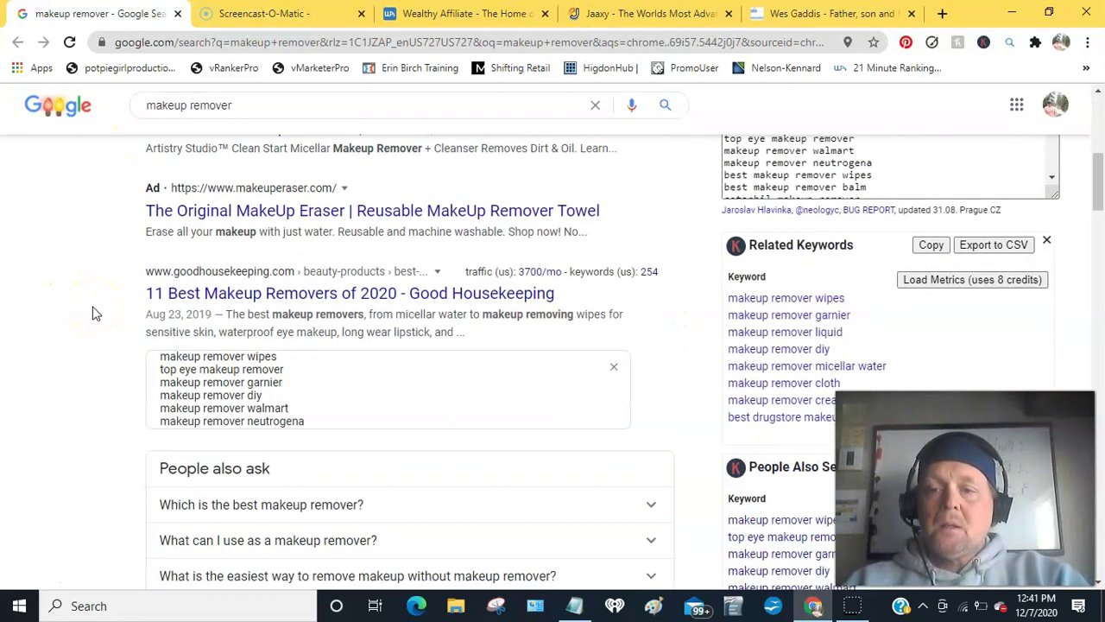
{"action": "scroll", "coordinate": [93, 315], "scroll_direction": "down", "scroll_amount": 1}
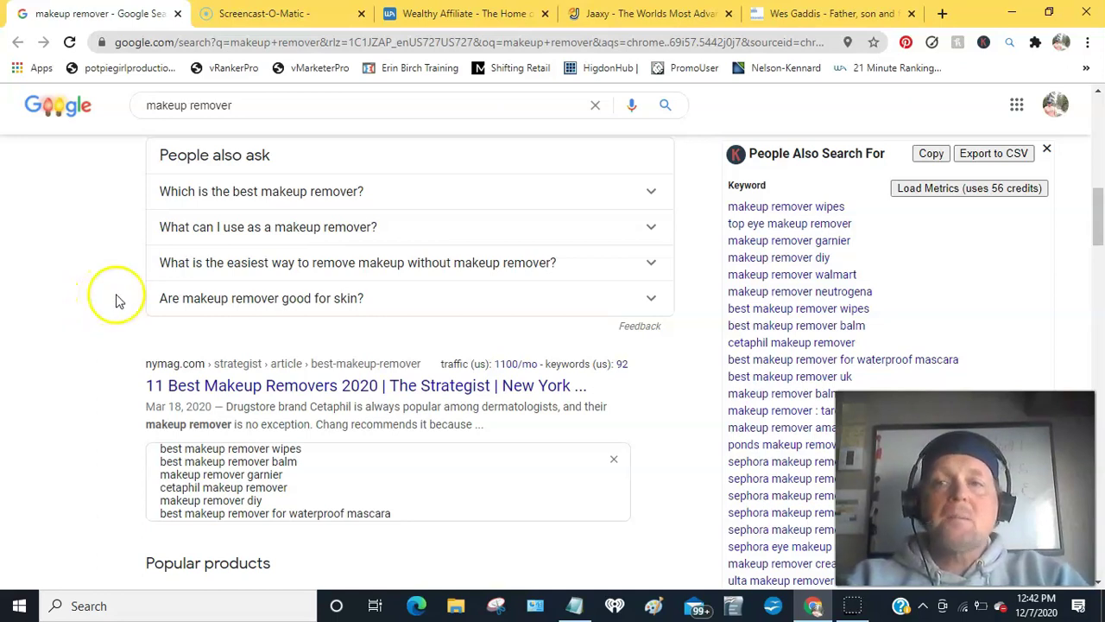
{"action": "scroll", "coordinate": [120, 300], "scroll_direction": "up", "scroll_amount": 3}
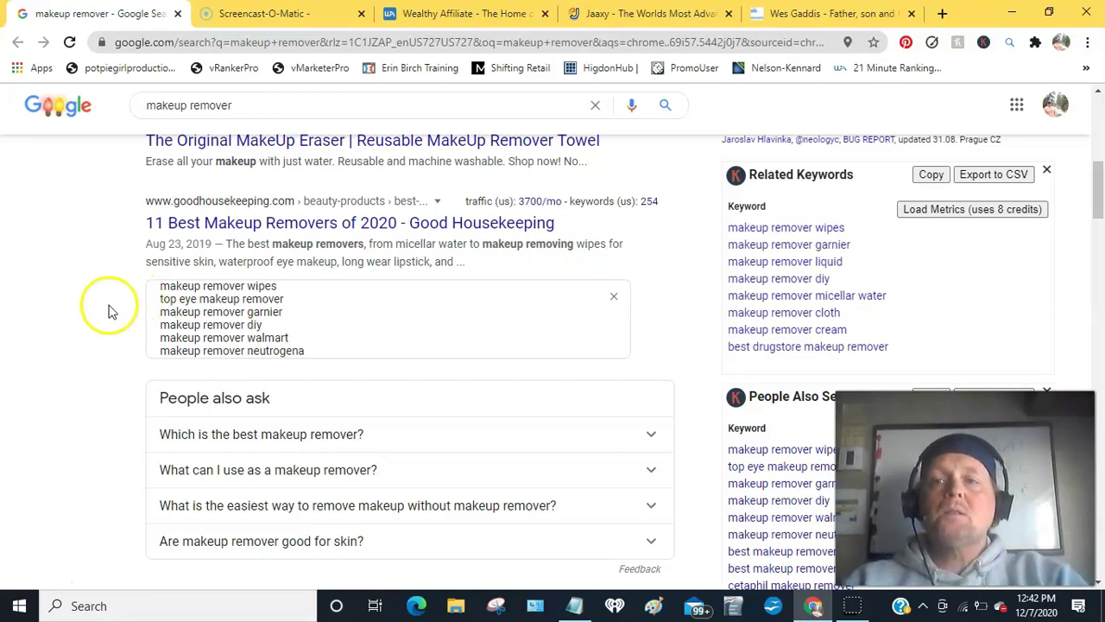
Step: Replace the personal website in the last tab with keywordseverywhere.com
{"action": "left_click", "coordinate": [837, 22]}
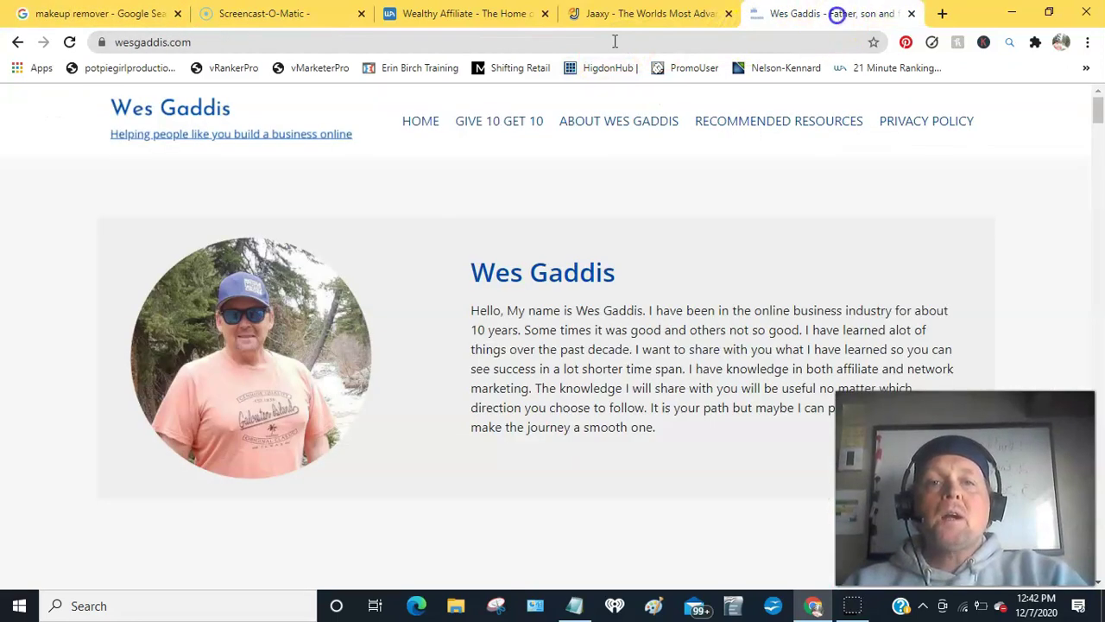
{"action": "left_click", "coordinate": [487, 42]}
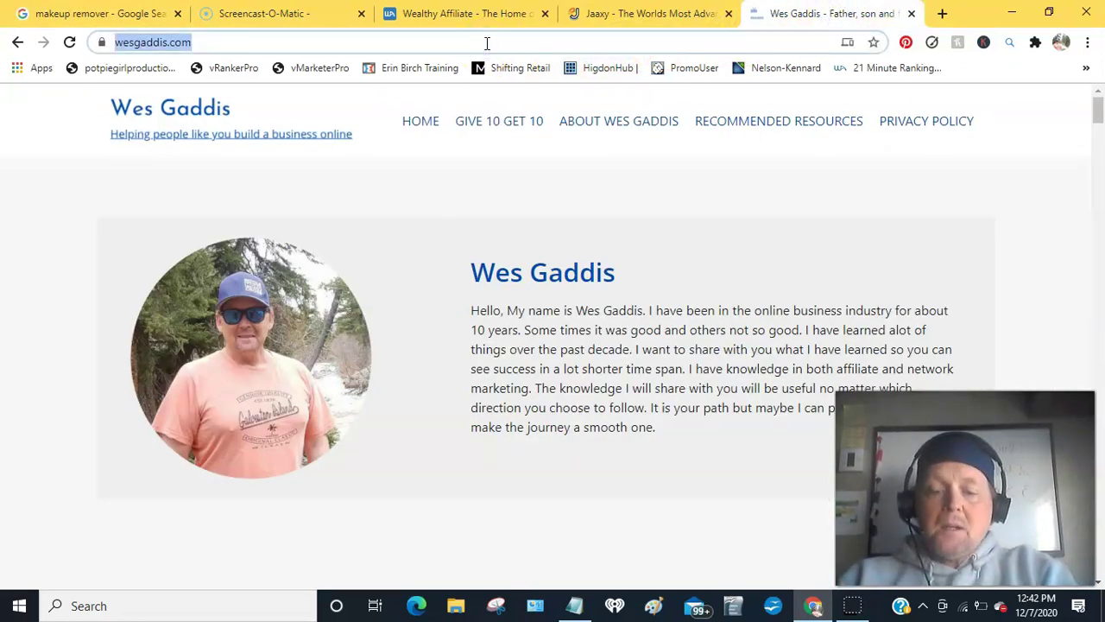
{"action": "key", "text": "BackSpace"}
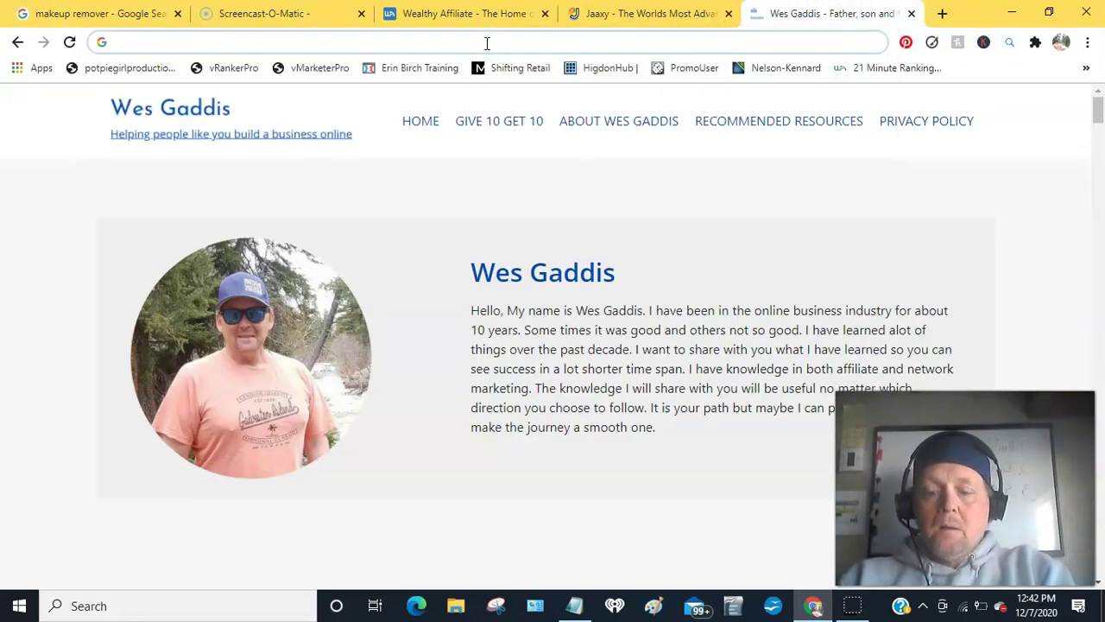
{"action": "type", "text": "keyw"}
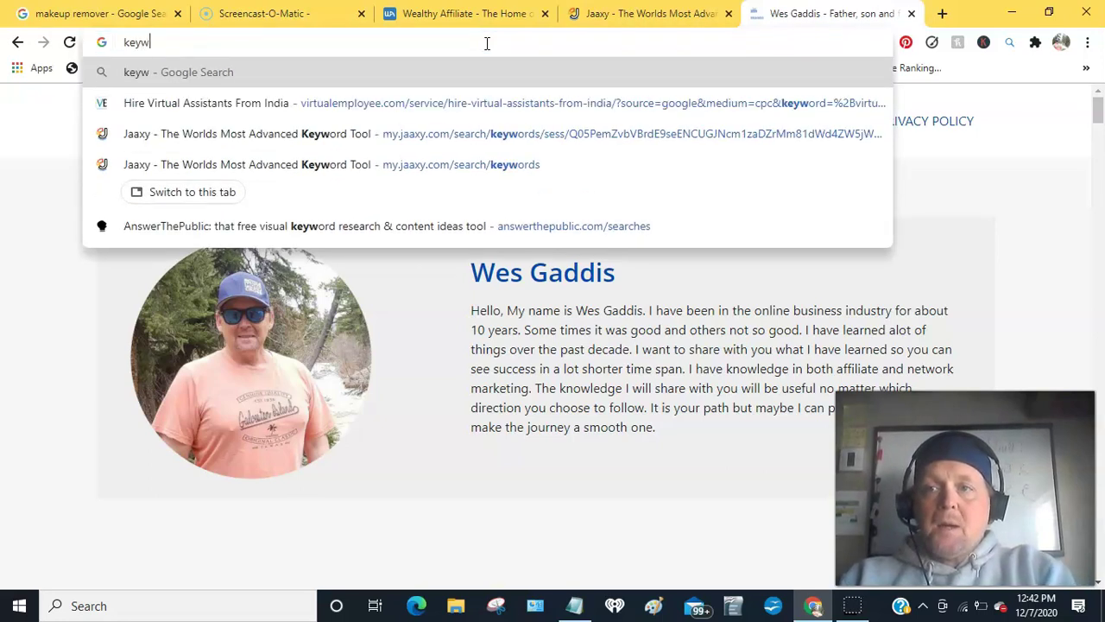
{"action": "type", "text": "ordseverywher"}
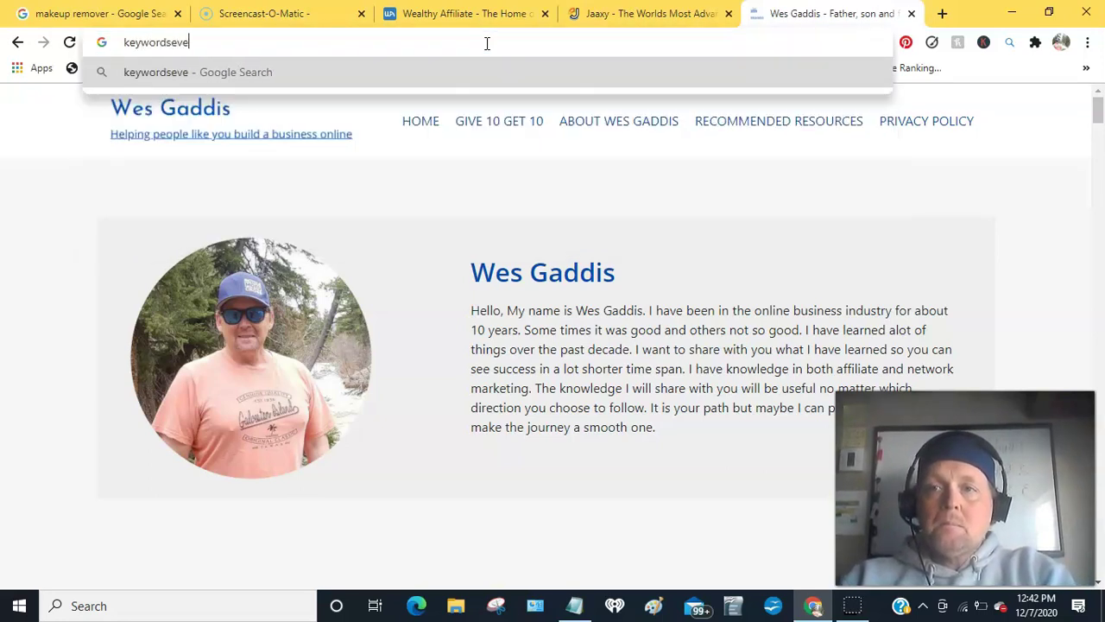
{"action": "type", "text": "e.com"}
{"action": "key", "text": "Return"}
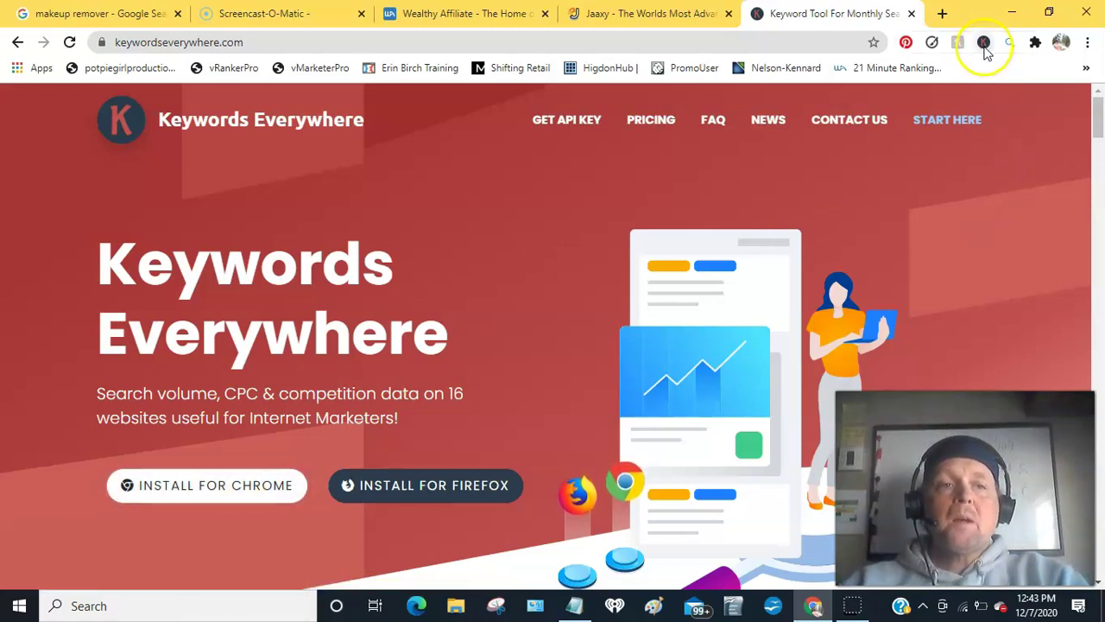
Step: Close Keywords Everywhere and scroll through the makeup remover trend chart and keyword suggestion list
{"action": "left_click", "coordinate": [914, 14]}
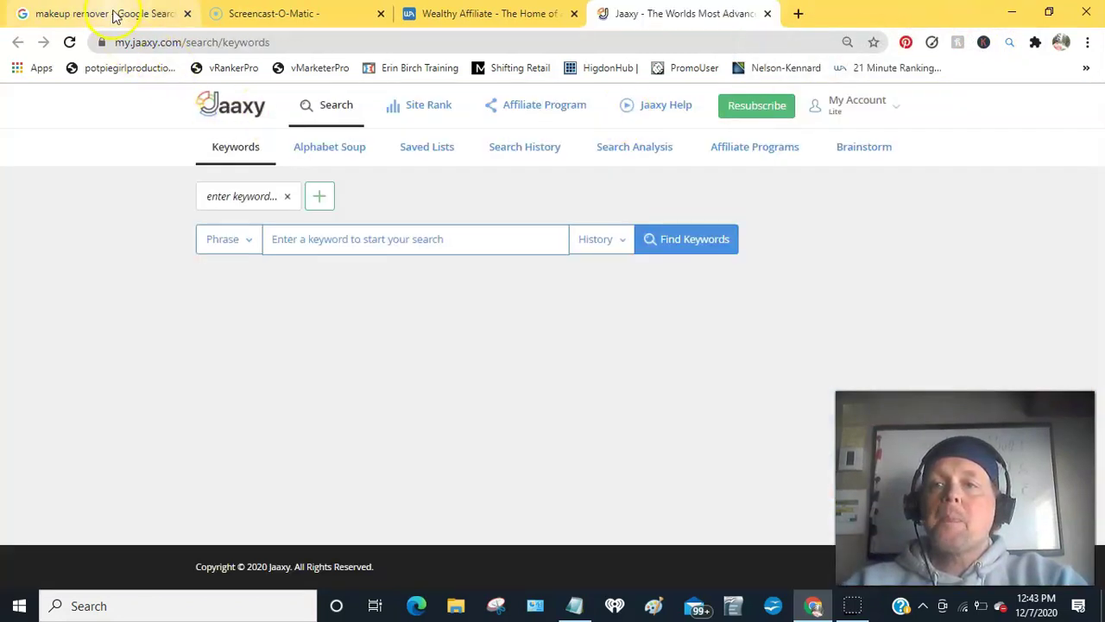
{"action": "left_click", "coordinate": [115, 14]}
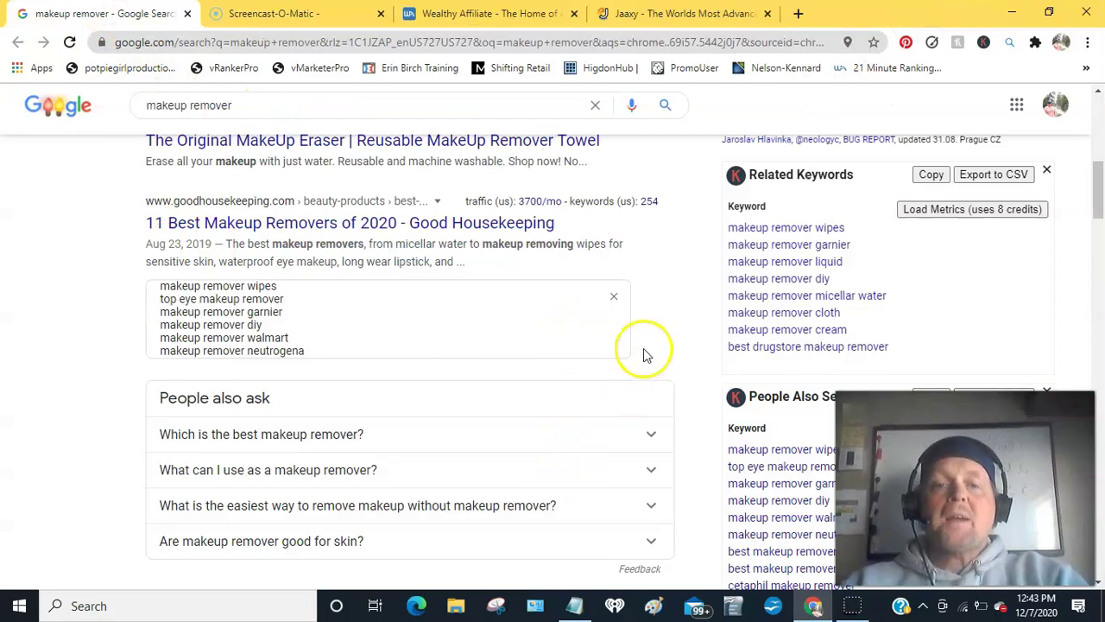
{"action": "scroll", "coordinate": [682, 323], "scroll_direction": "up", "scroll_amount": 1}
{"action": "scroll", "coordinate": [685, 326], "scroll_direction": "up", "scroll_amount": 5}
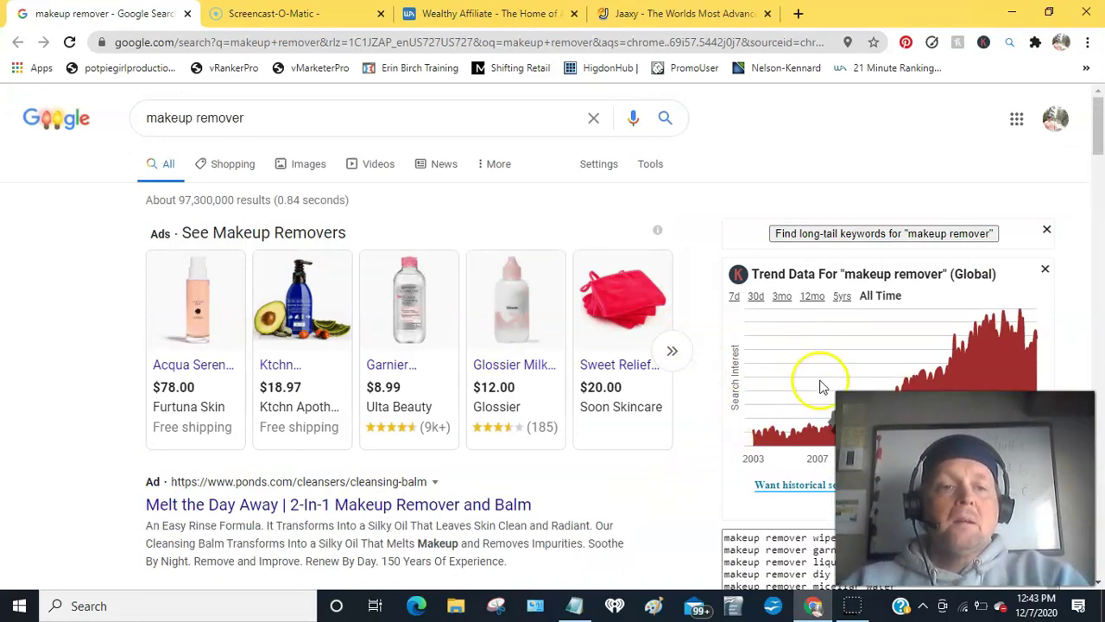
{"action": "scroll", "coordinate": [685, 474], "scroll_direction": "down", "scroll_amount": 1}
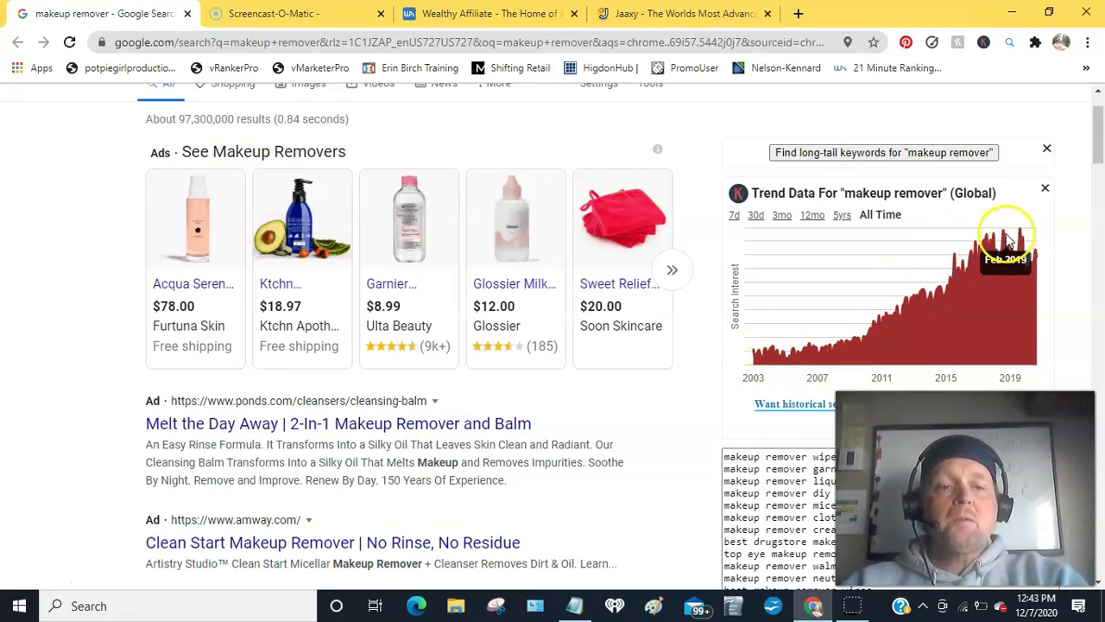
{"action": "scroll", "coordinate": [698, 449], "scroll_direction": "down", "scroll_amount": 1}
{"action": "scroll", "coordinate": [696, 445], "scroll_direction": "down", "scroll_amount": 3}
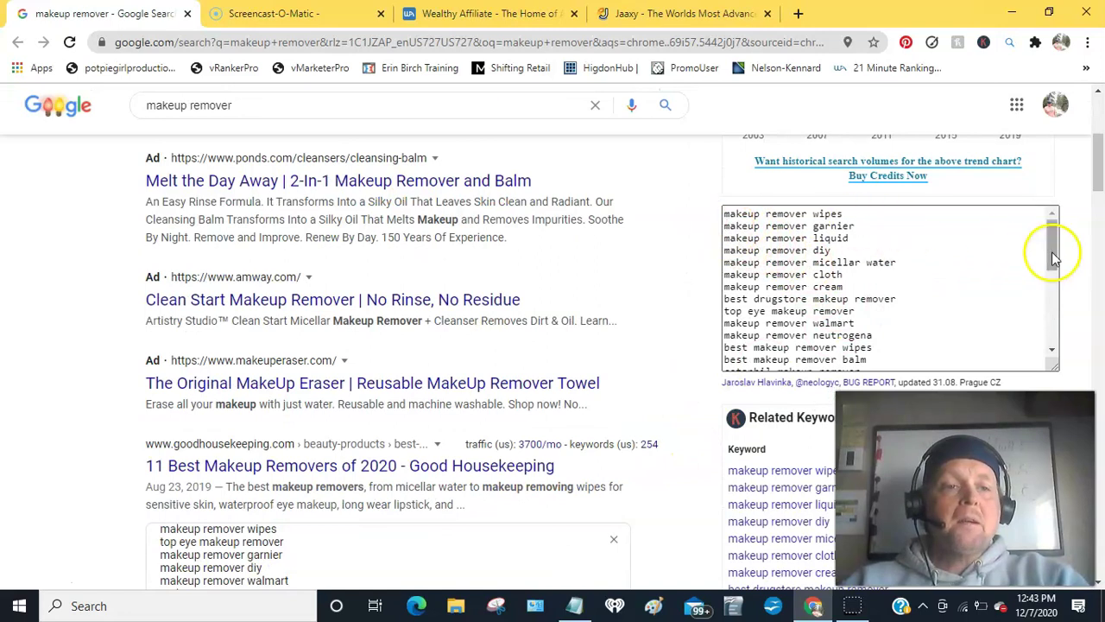
{"action": "left_click_drag", "start_coordinate": [1056, 234], "coordinate": [1052, 321]}
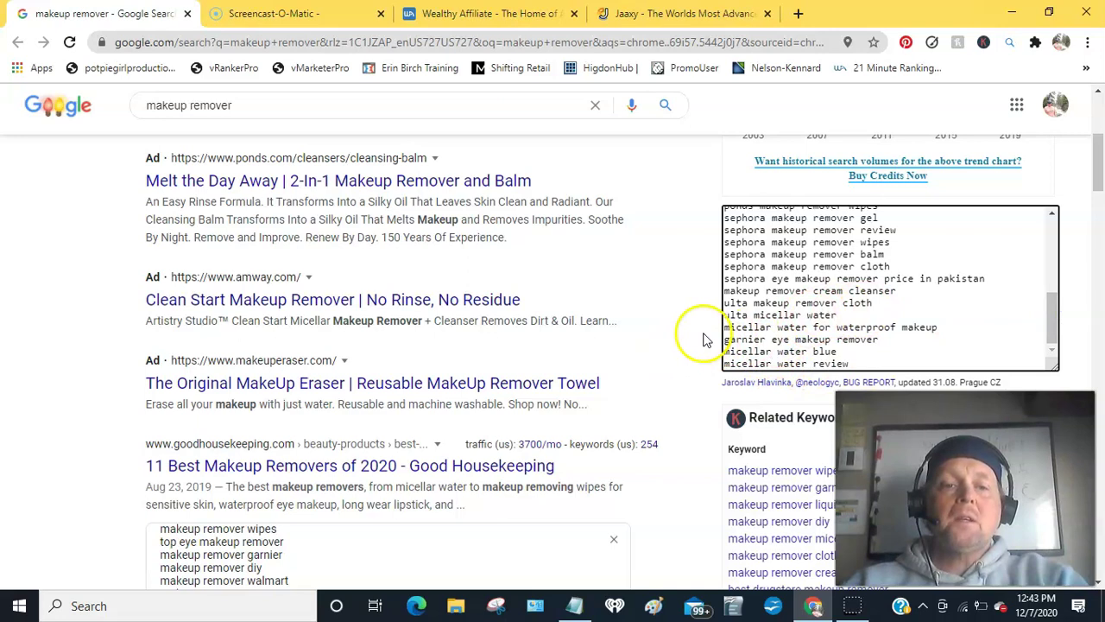
{"action": "scroll", "coordinate": [699, 342], "scroll_direction": "down", "scroll_amount": 1}
{"action": "scroll", "coordinate": [701, 345], "scroll_direction": "down", "scroll_amount": 1}
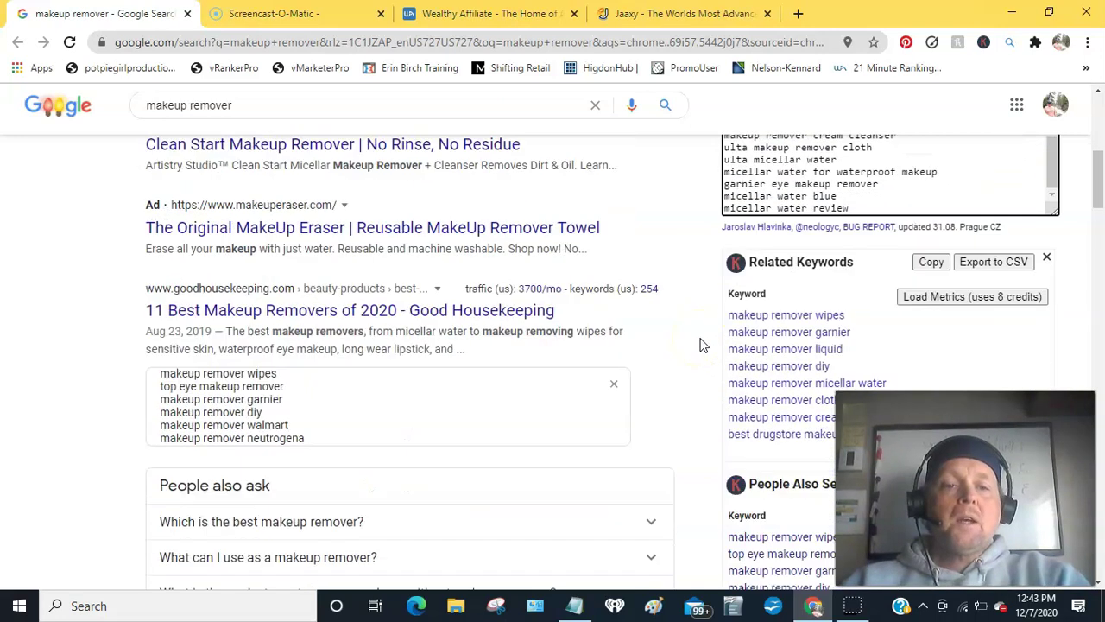
{"action": "scroll", "coordinate": [701, 345], "scroll_direction": "down", "scroll_amount": 1}
{"action": "left_click", "coordinate": [695, 289]}
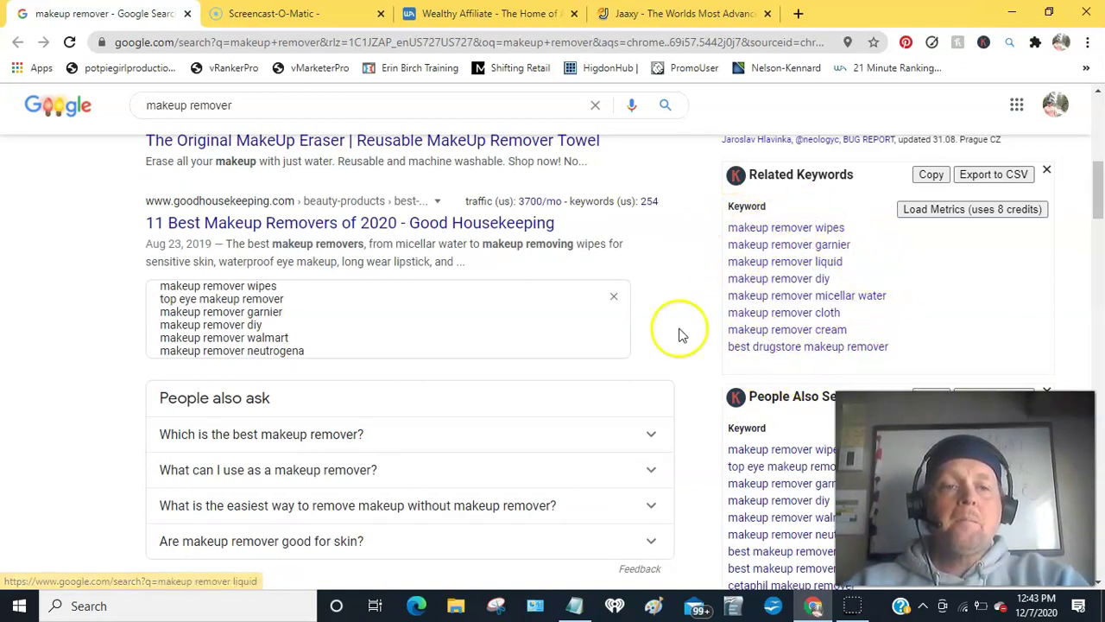
{"action": "scroll", "coordinate": [691, 345], "scroll_direction": "down", "scroll_amount": 3}
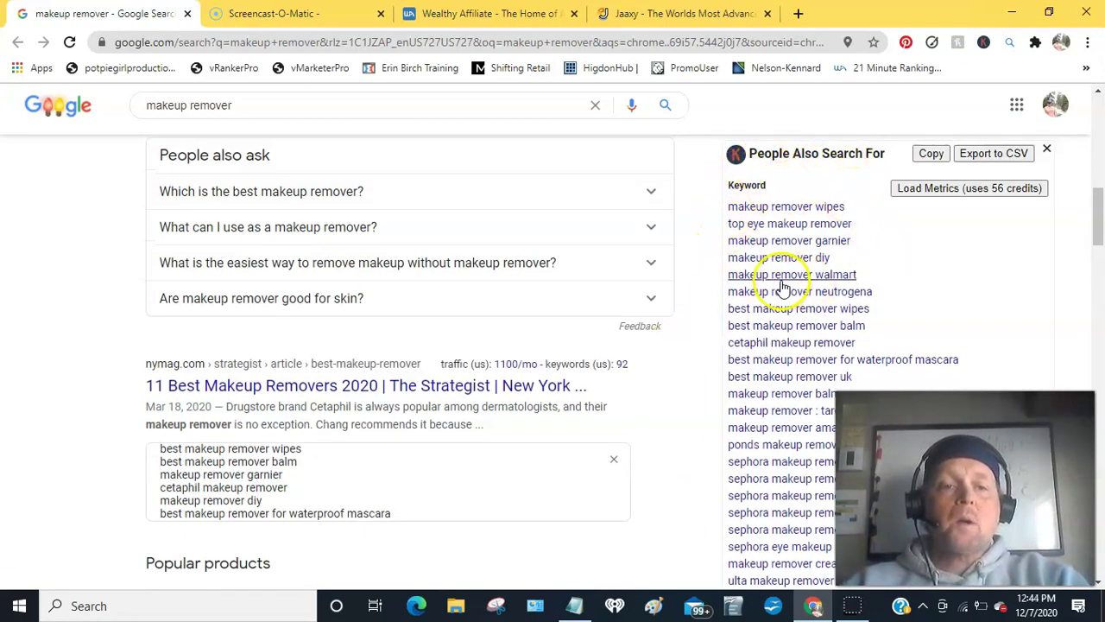
{"action": "scroll", "coordinate": [700, 292], "scroll_direction": "down", "scroll_amount": 5}
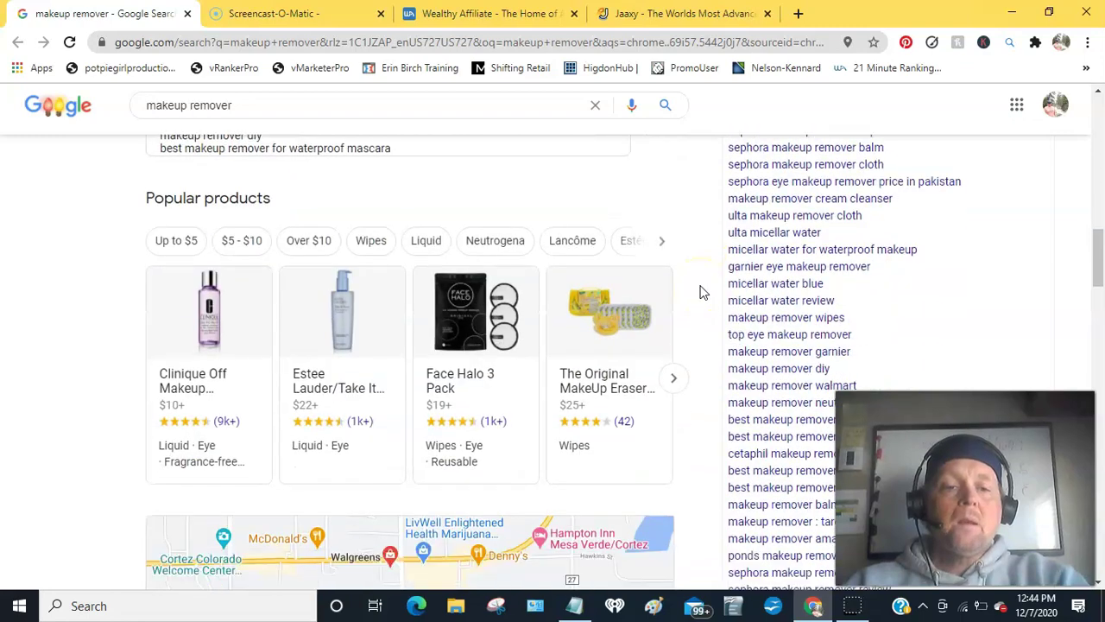
{"action": "scroll", "coordinate": [704, 293], "scroll_direction": "down", "scroll_amount": 2}
{"action": "scroll", "coordinate": [713, 298], "scroll_direction": "down", "scroll_amount": 2}
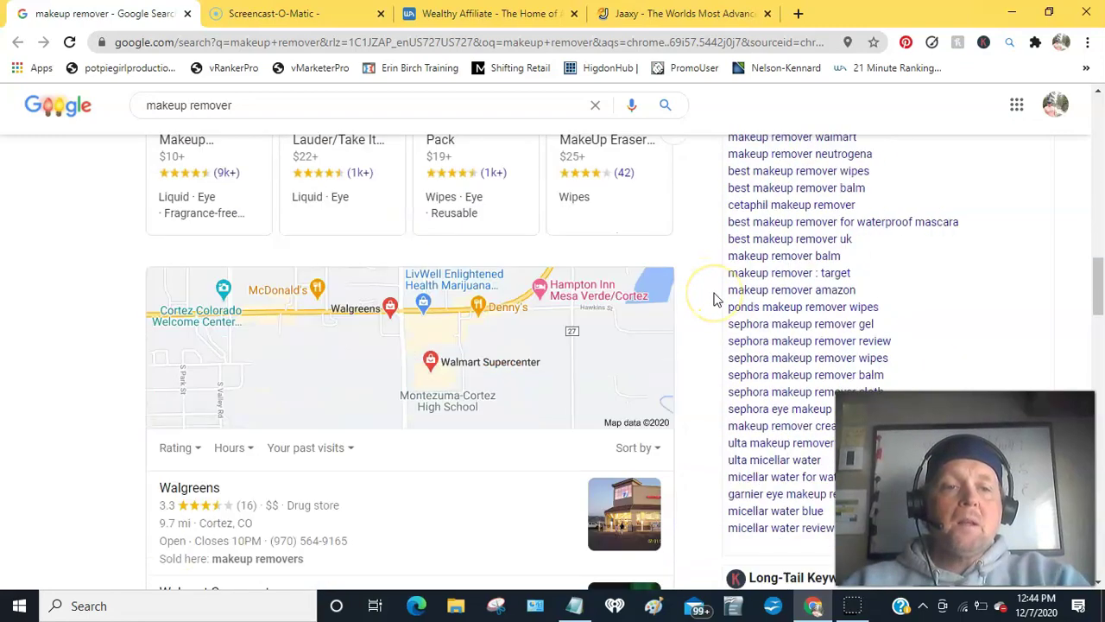
{"action": "scroll", "coordinate": [714, 298], "scroll_direction": "down", "scroll_amount": 2}
{"action": "scroll", "coordinate": [713, 298], "scroll_direction": "down", "scroll_amount": 3}
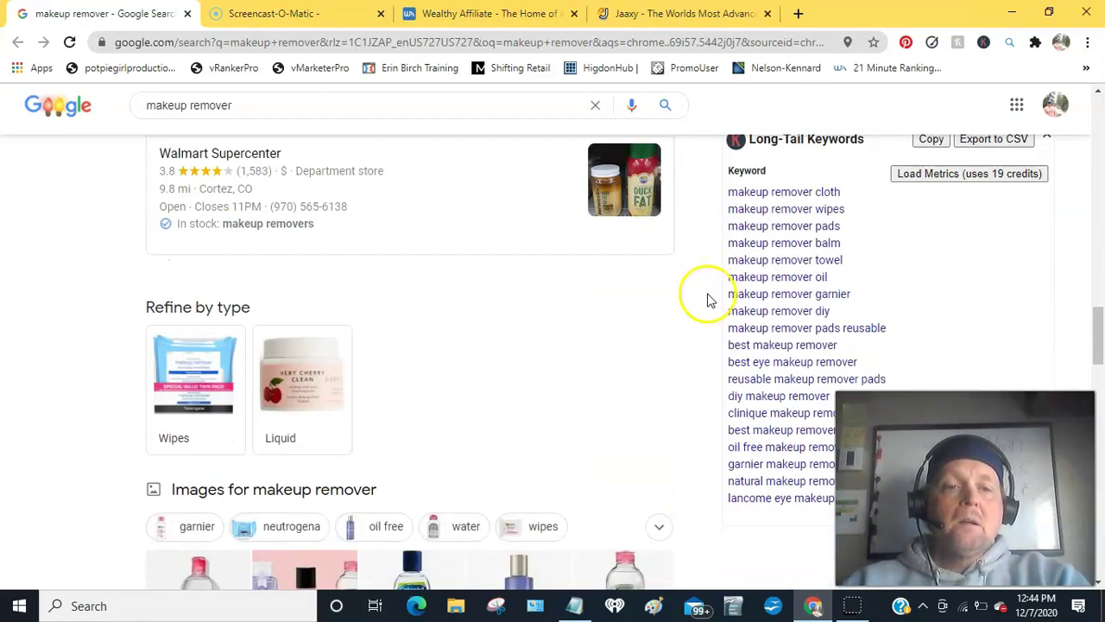
{"action": "scroll", "coordinate": [701, 296], "scroll_direction": "down", "scroll_amount": 2}
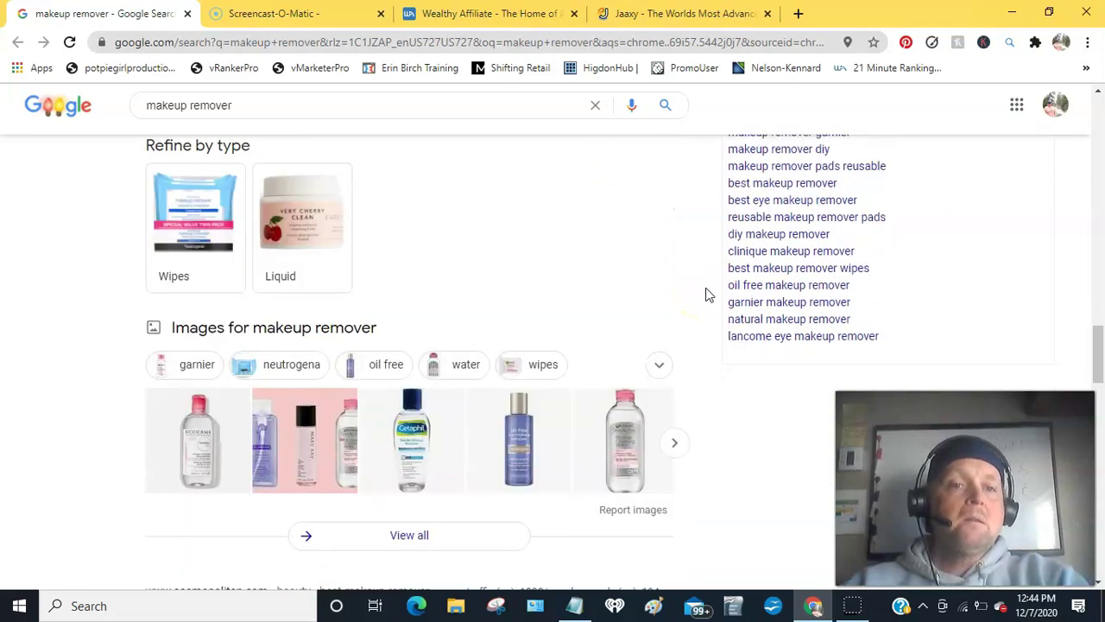
{"action": "scroll", "coordinate": [706, 296], "scroll_direction": "up", "scroll_amount": 2}
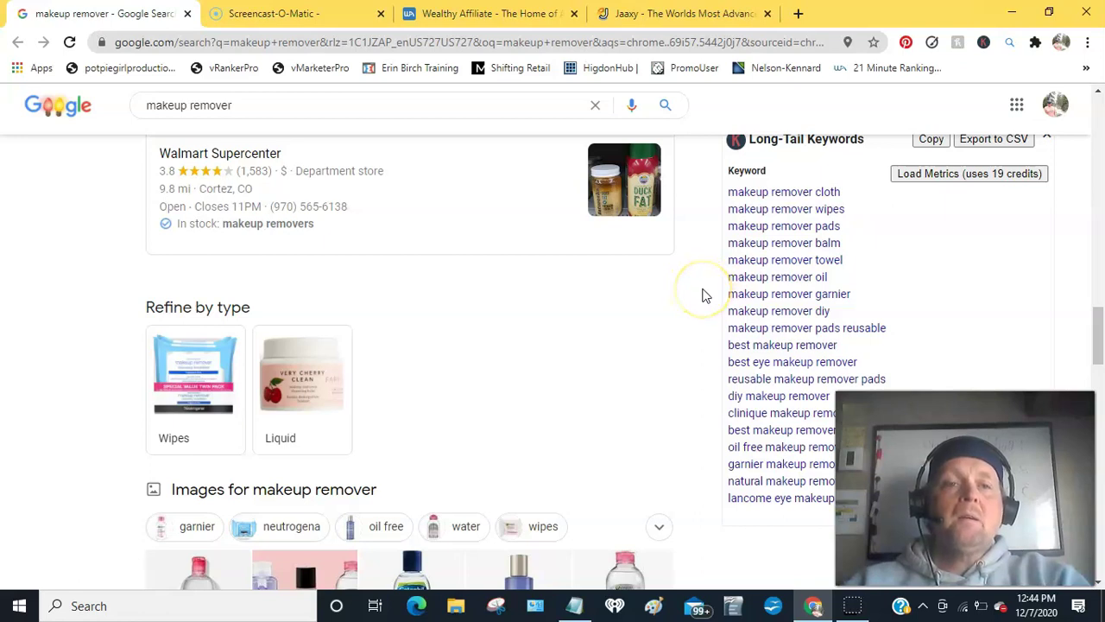
{"action": "scroll", "coordinate": [701, 289], "scroll_direction": "up", "scroll_amount": 1}
{"action": "scroll", "coordinate": [704, 296], "scroll_direction": "down", "scroll_amount": 1}
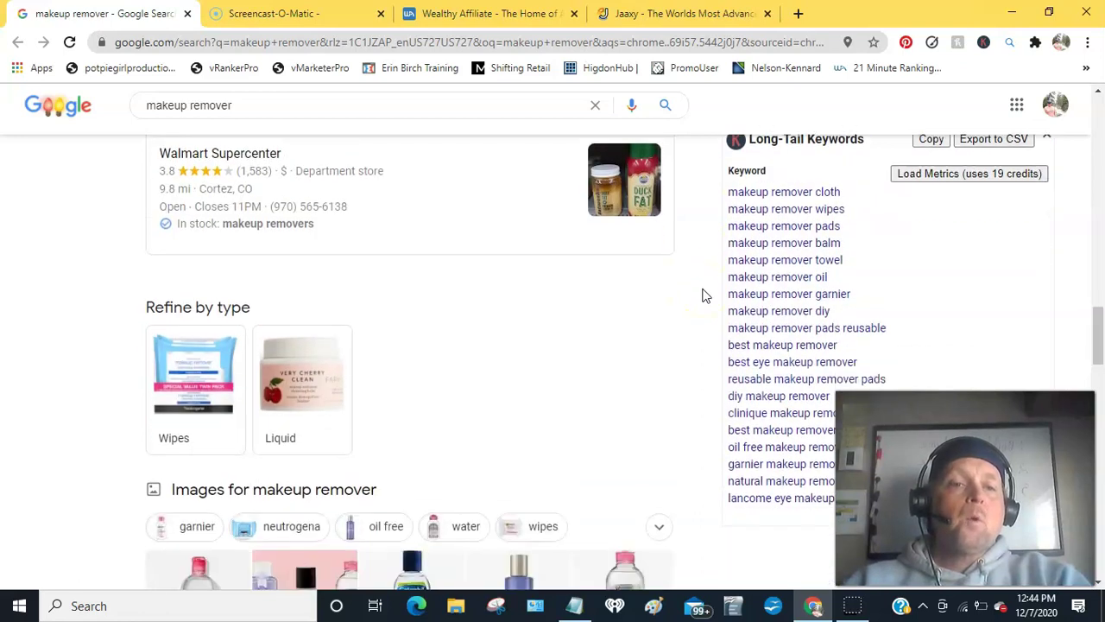
{"action": "left_click", "coordinate": [731, 208]}
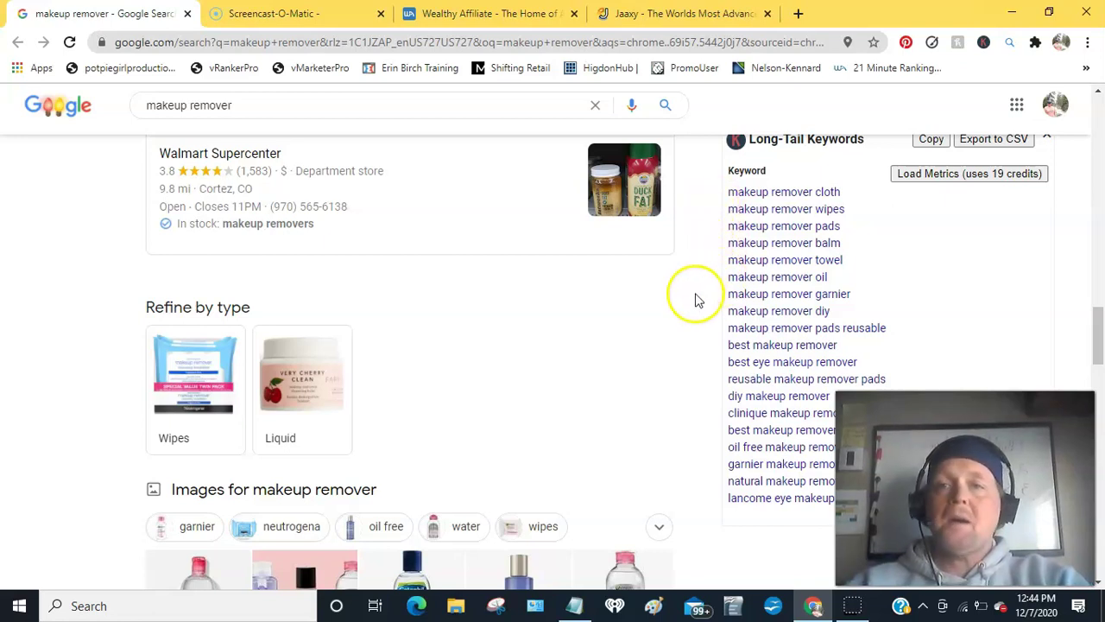
{"action": "scroll", "coordinate": [698, 302], "scroll_direction": "up", "scroll_amount": 2}
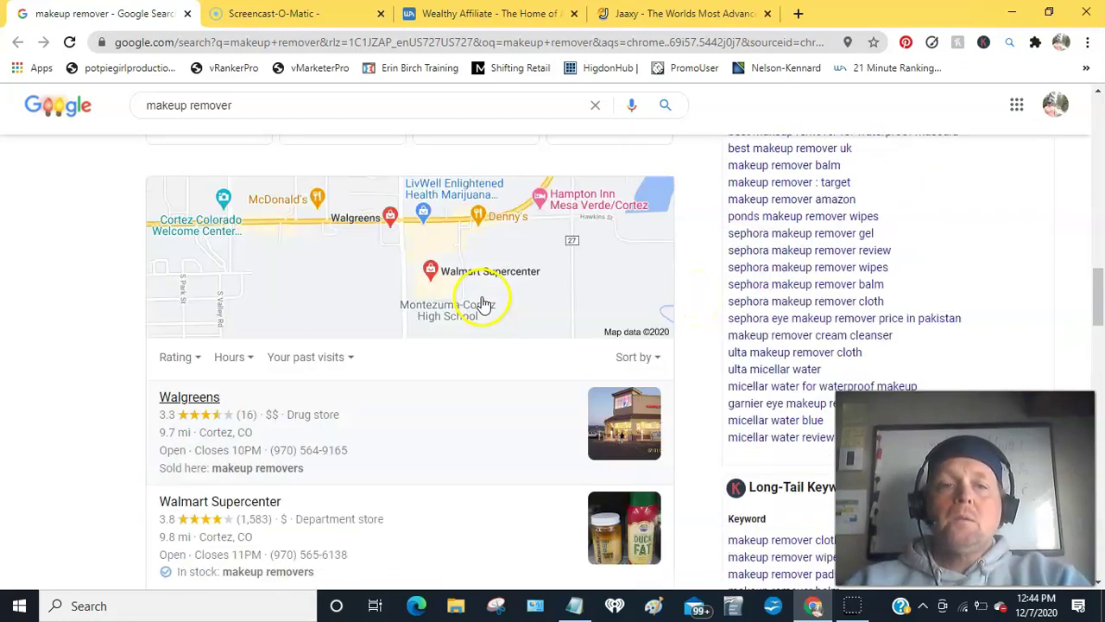
{"action": "scroll", "coordinate": [481, 296], "scroll_direction": "up", "scroll_amount": 5}
{"action": "scroll", "coordinate": [704, 306], "scroll_direction": "up", "scroll_amount": 5}
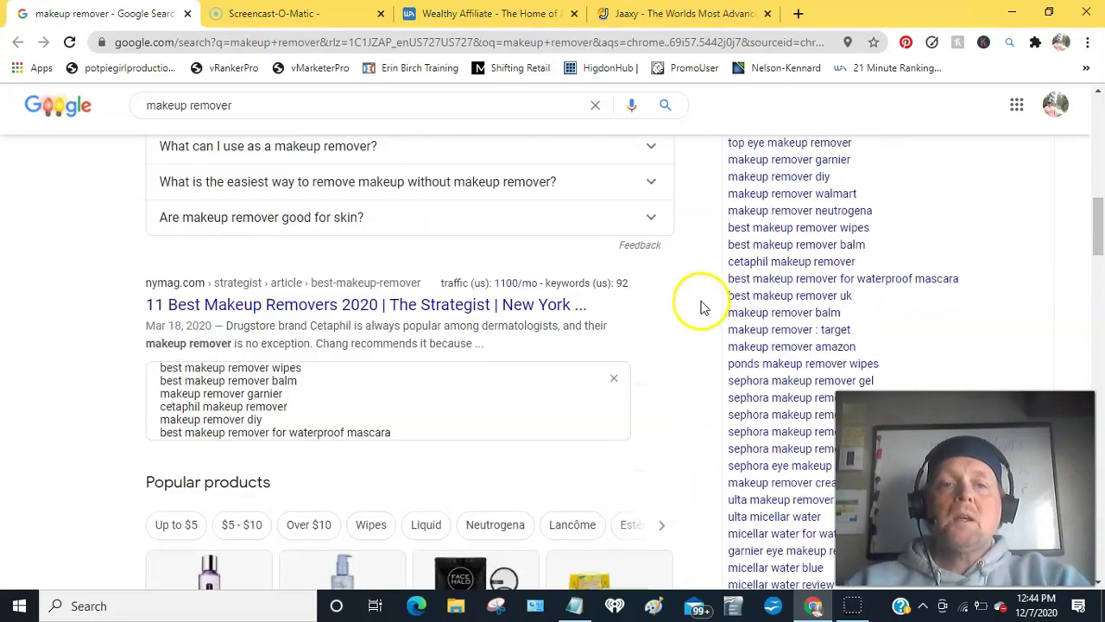
{"action": "scroll", "coordinate": [701, 308], "scroll_direction": "up", "scroll_amount": 3}
{"action": "scroll", "coordinate": [701, 308], "scroll_direction": "up", "scroll_amount": 5}
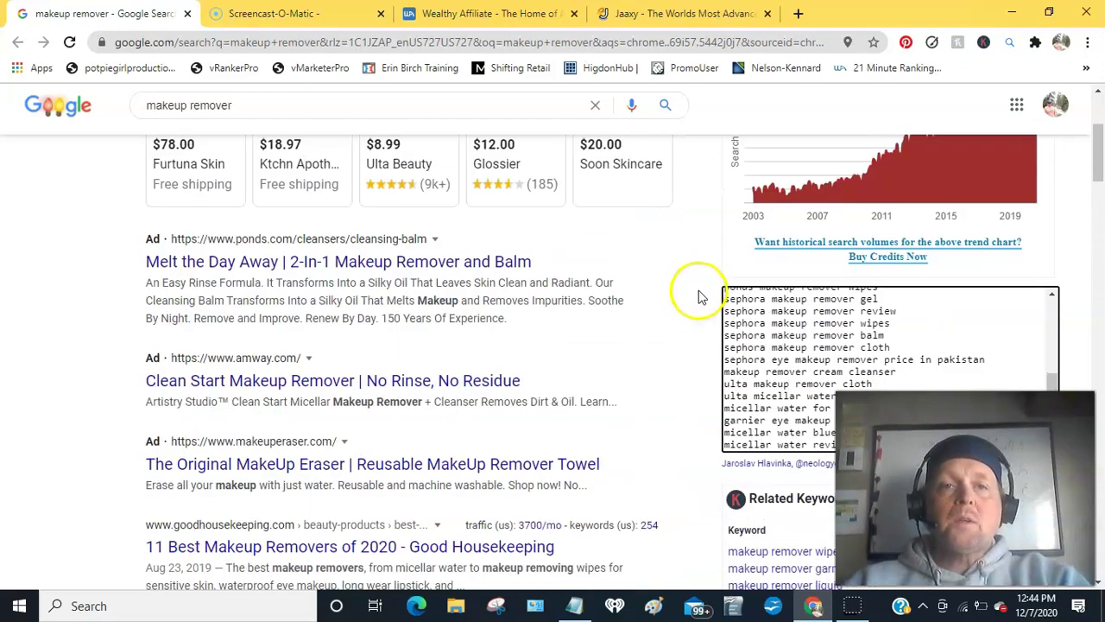
Step: Enter 'makeup remover' in Jaaxy's keyword box and start Find Keywords
{"action": "left_click", "coordinate": [672, 13]}
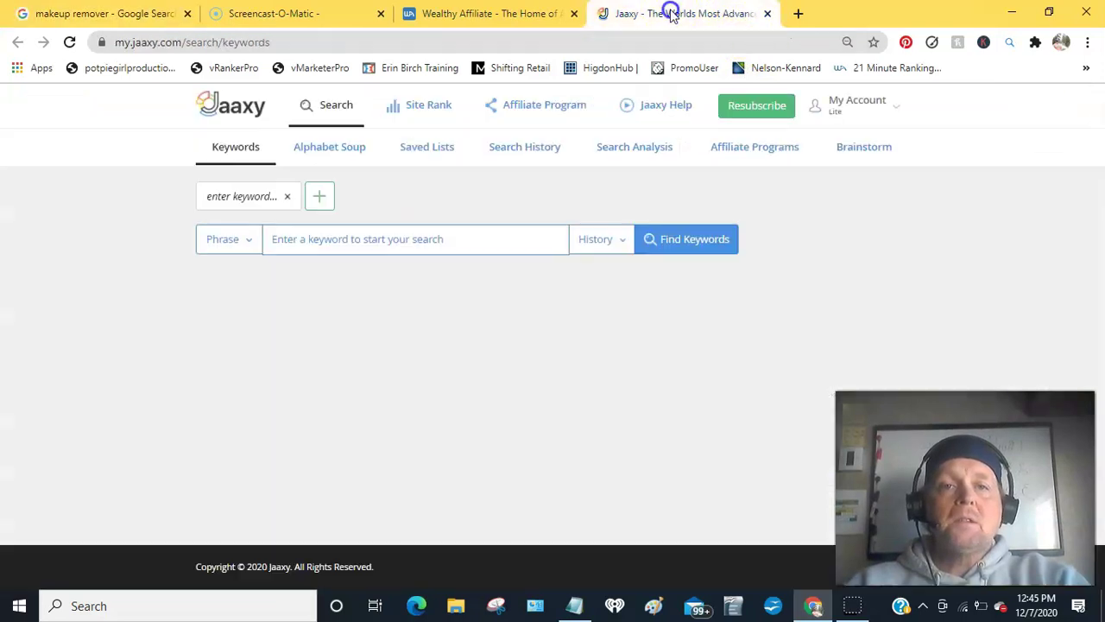
{"action": "left_click", "coordinate": [286, 238]}
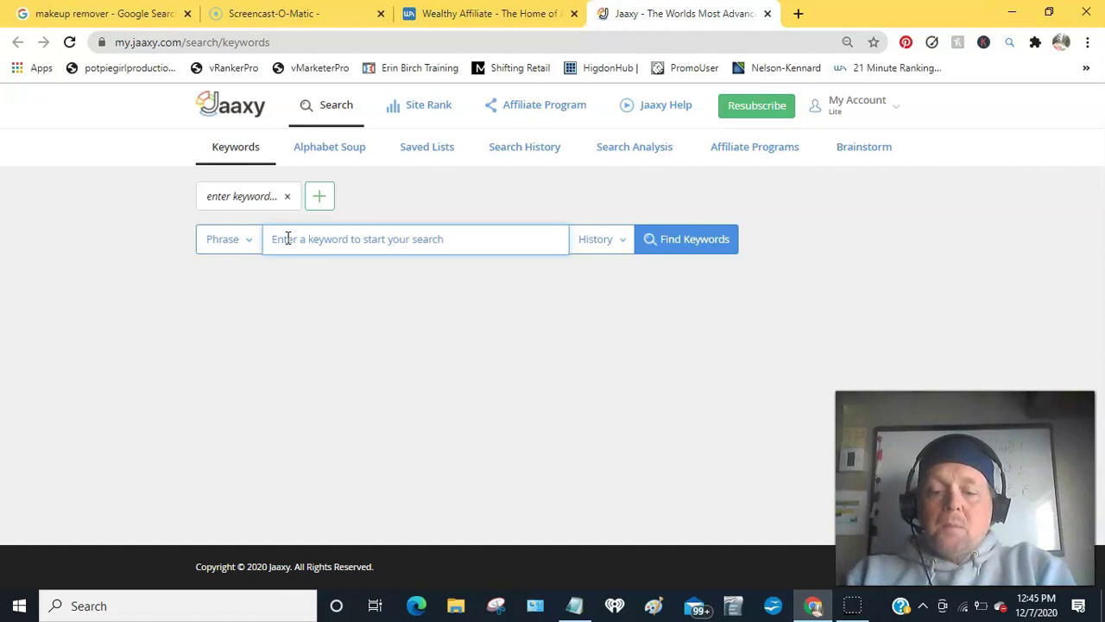
{"action": "type", "text": "make"}
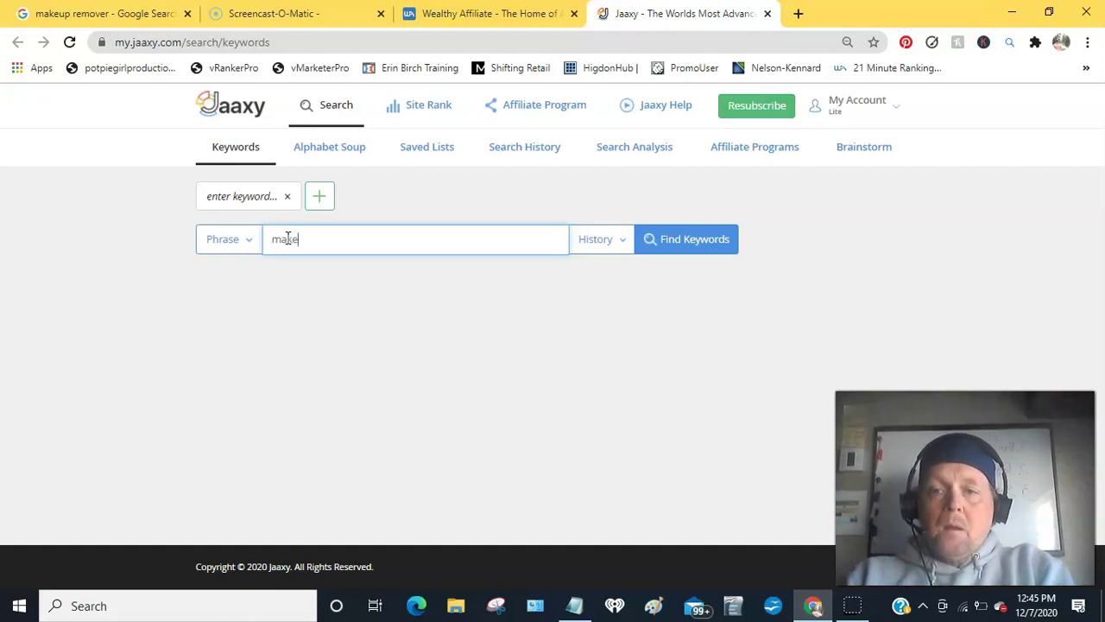
{"action": "type", "text": "up remover"}
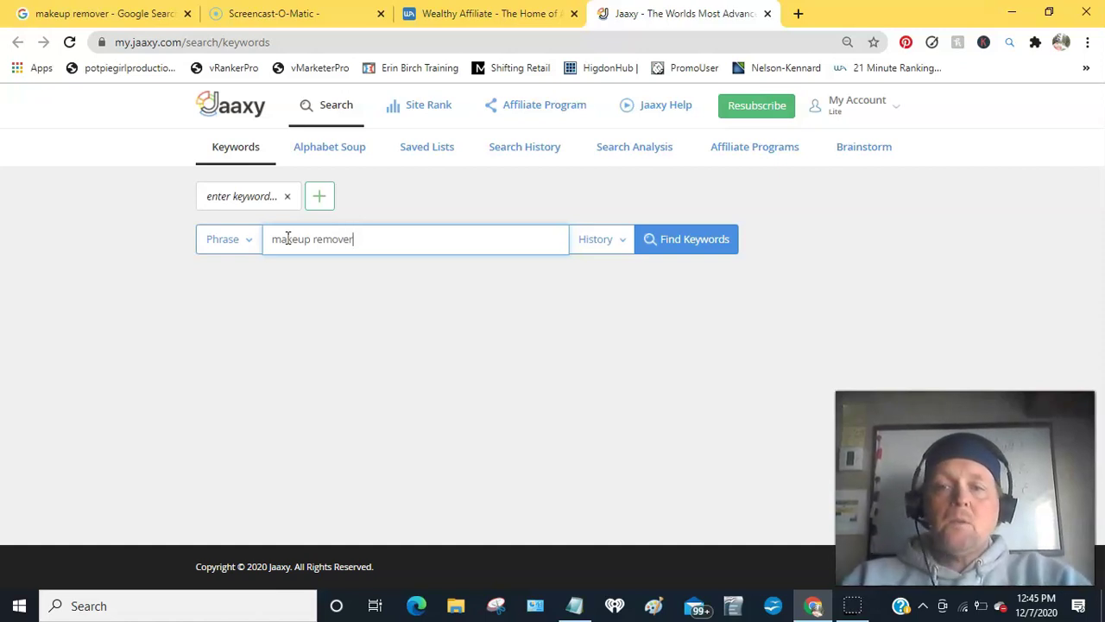
{"action": "left_click", "coordinate": [702, 245]}
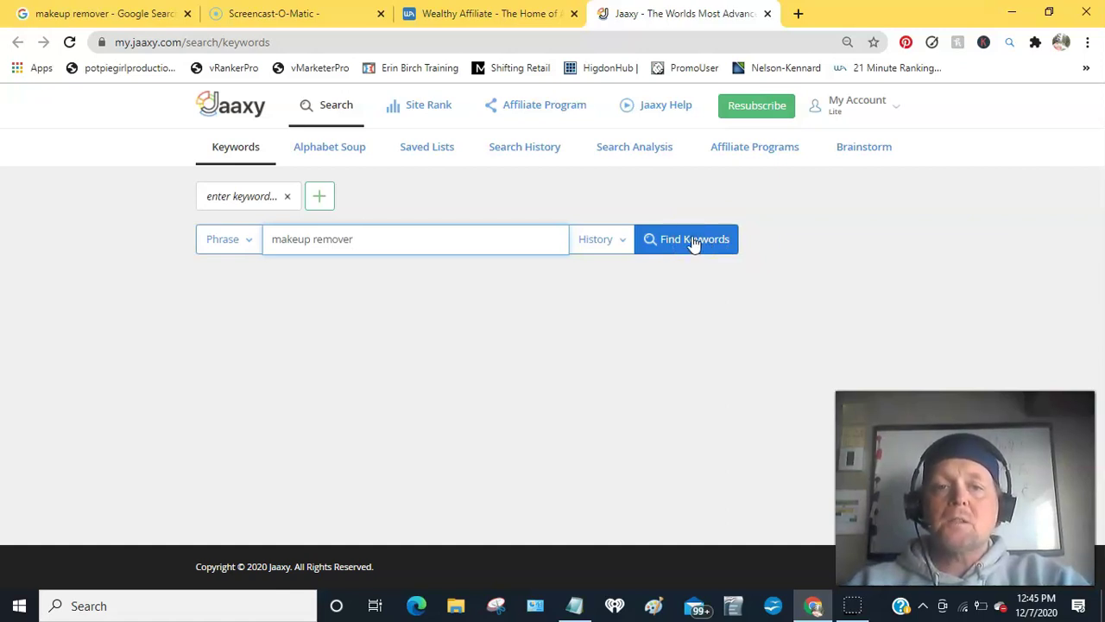
Step: Run the 'makeup remover' search and scroll the results showing 5312 searches and 904 traffic
{"action": "left_click", "coordinate": [693, 243]}
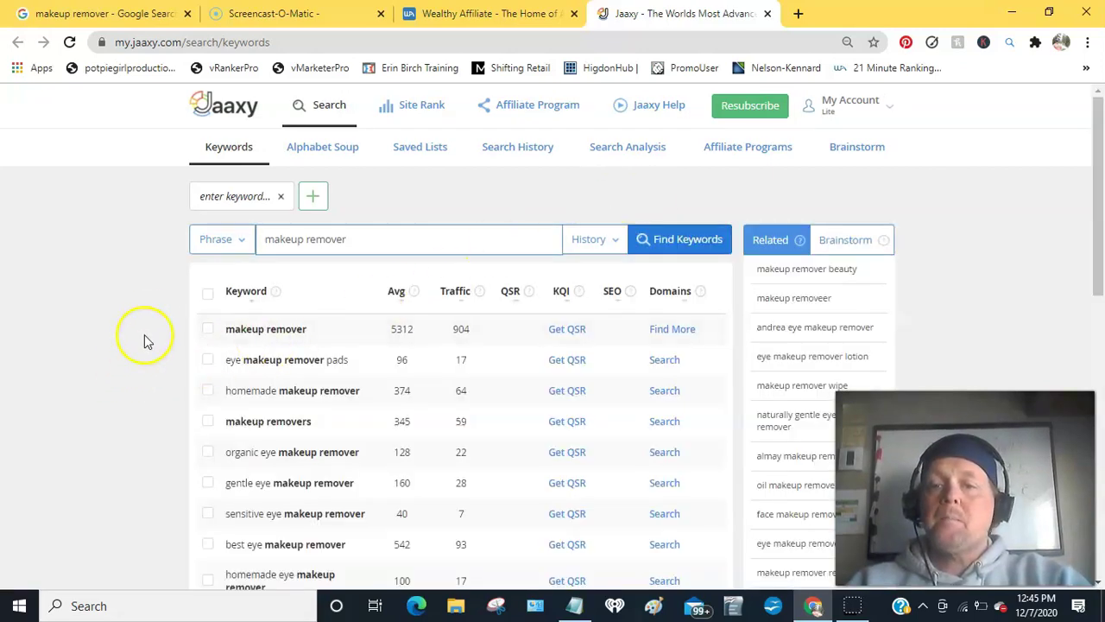
{"action": "scroll", "coordinate": [170, 318], "scroll_direction": "down", "scroll_amount": 1}
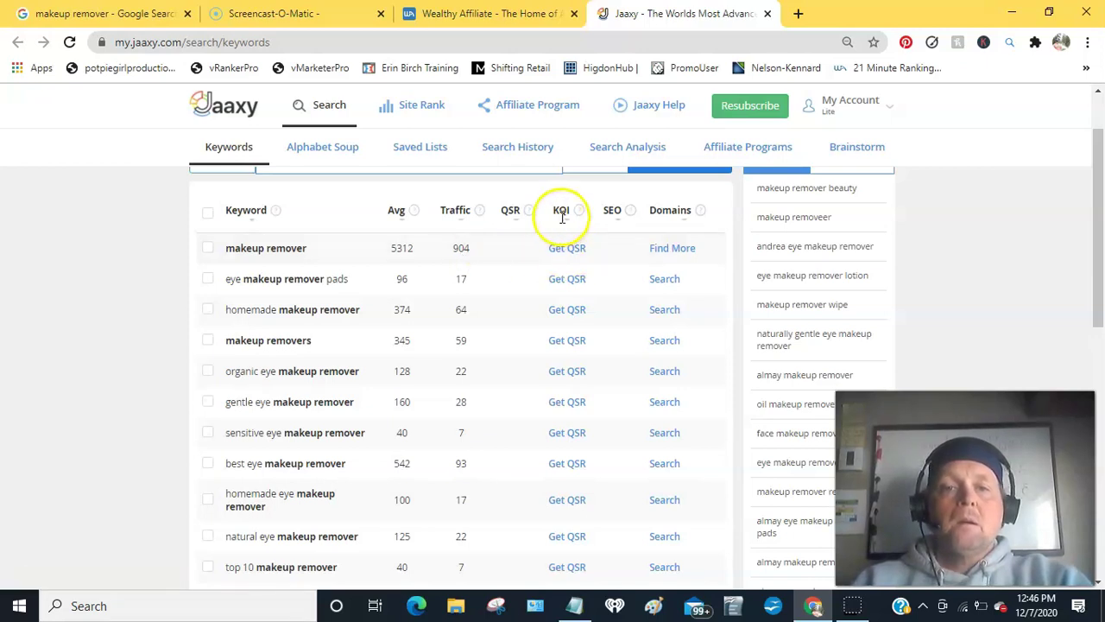
Step: Get QSR scores for makeup remover, homemade, eye pads, removers, organic, gentle, sensitive and best eye makeup remover
{"action": "left_click", "coordinate": [567, 249]}
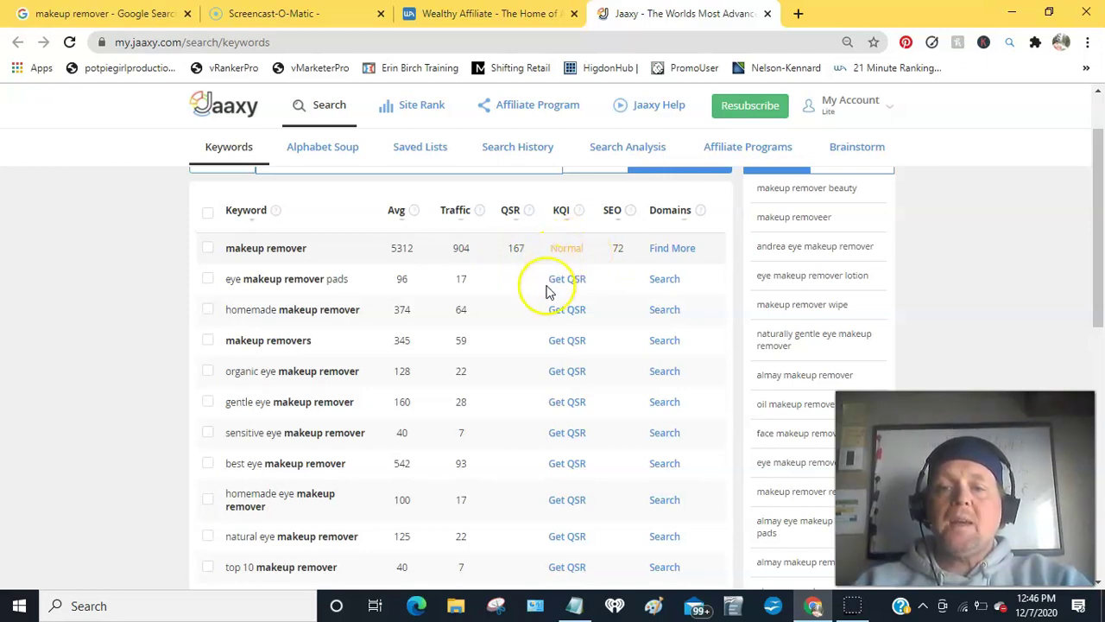
{"action": "scroll", "coordinate": [536, 313], "scroll_direction": "down", "scroll_amount": 1}
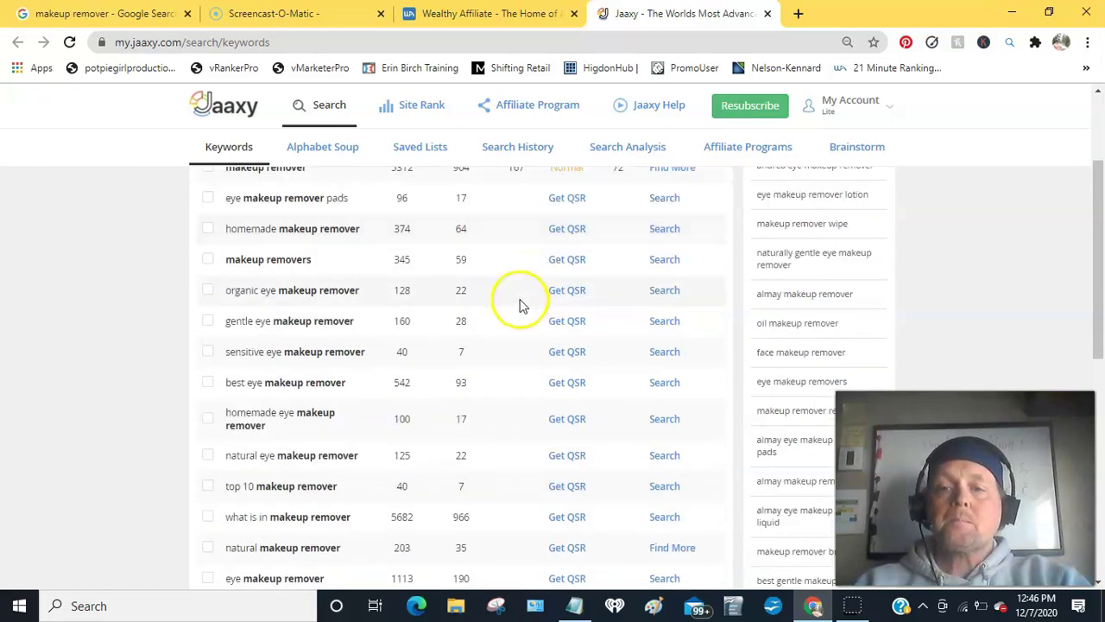
{"action": "left_click", "coordinate": [570, 229]}
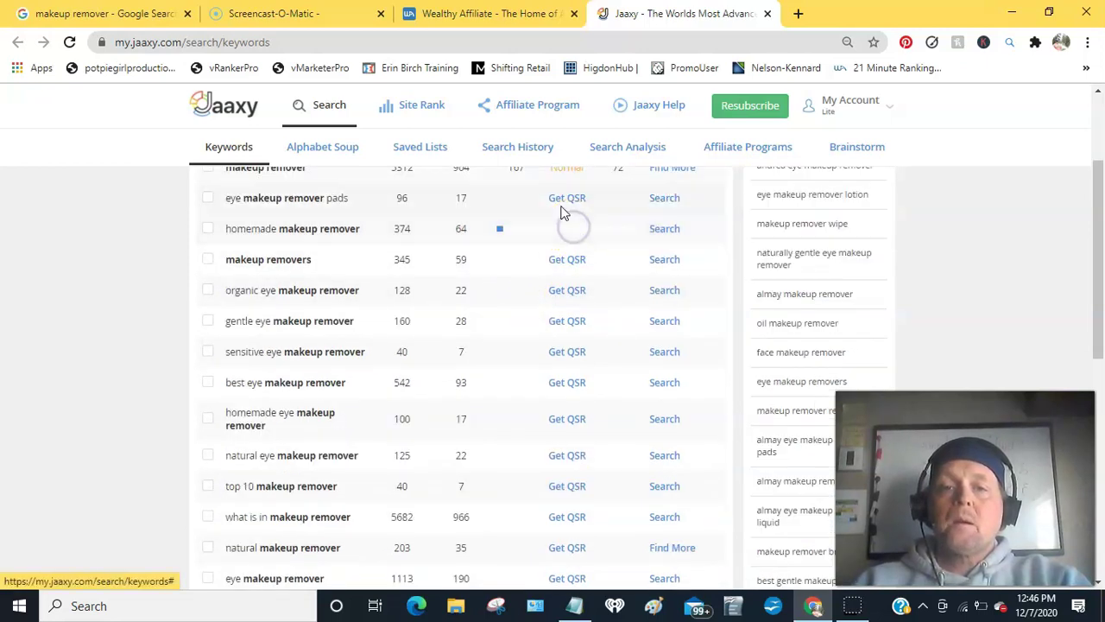
{"action": "left_click", "coordinate": [563, 200]}
{"action": "left_click", "coordinate": [567, 261]}
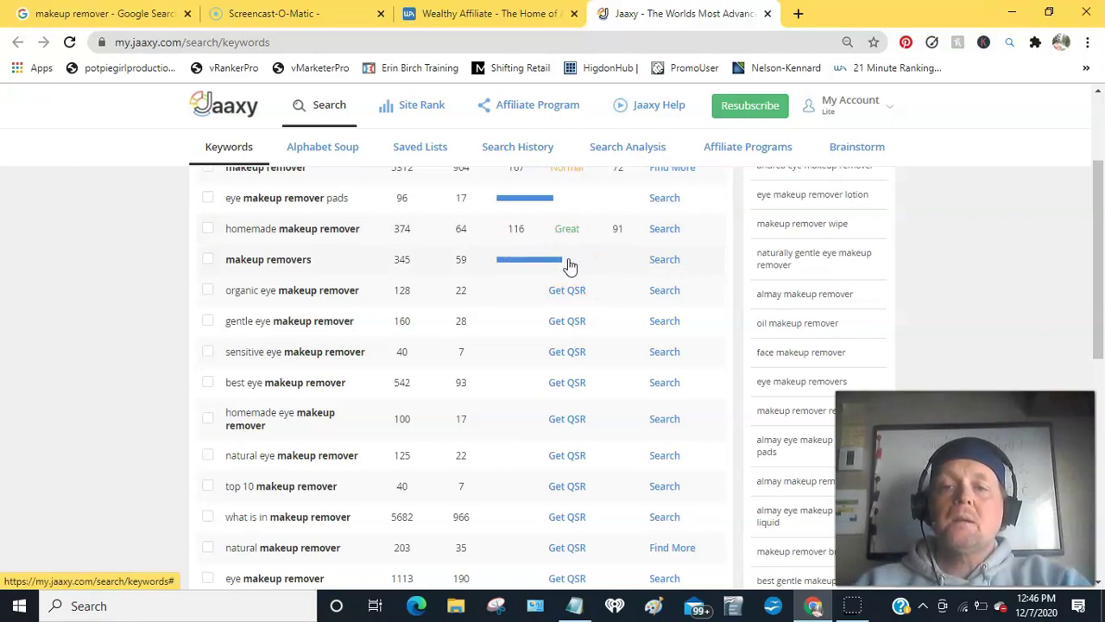
{"action": "left_click", "coordinate": [567, 291]}
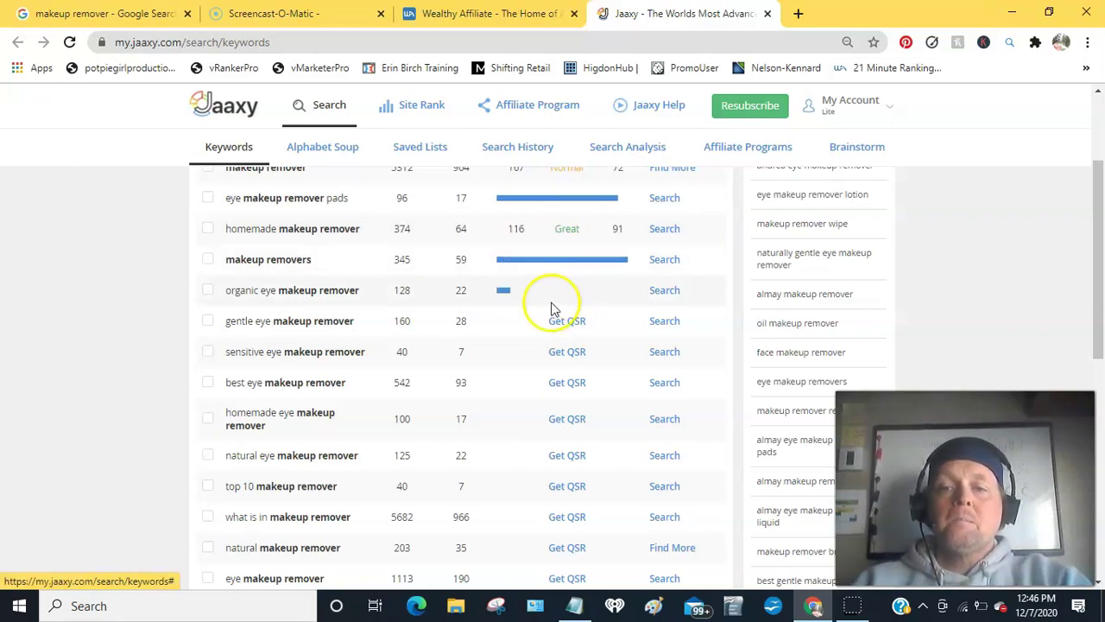
{"action": "left_click", "coordinate": [564, 321]}
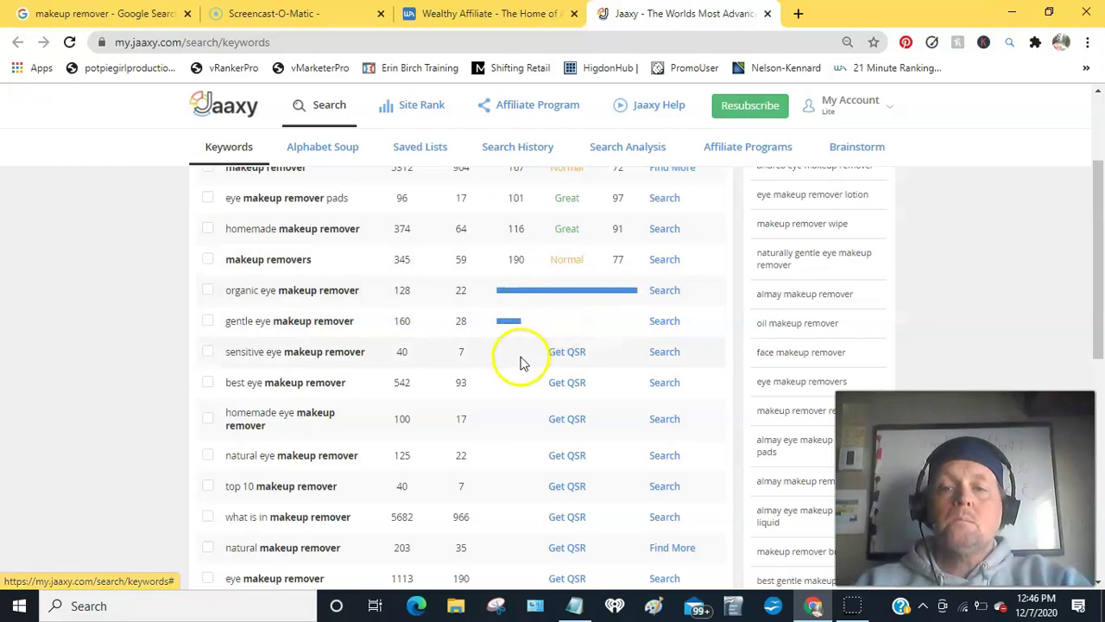
{"action": "left_click", "coordinate": [566, 352]}
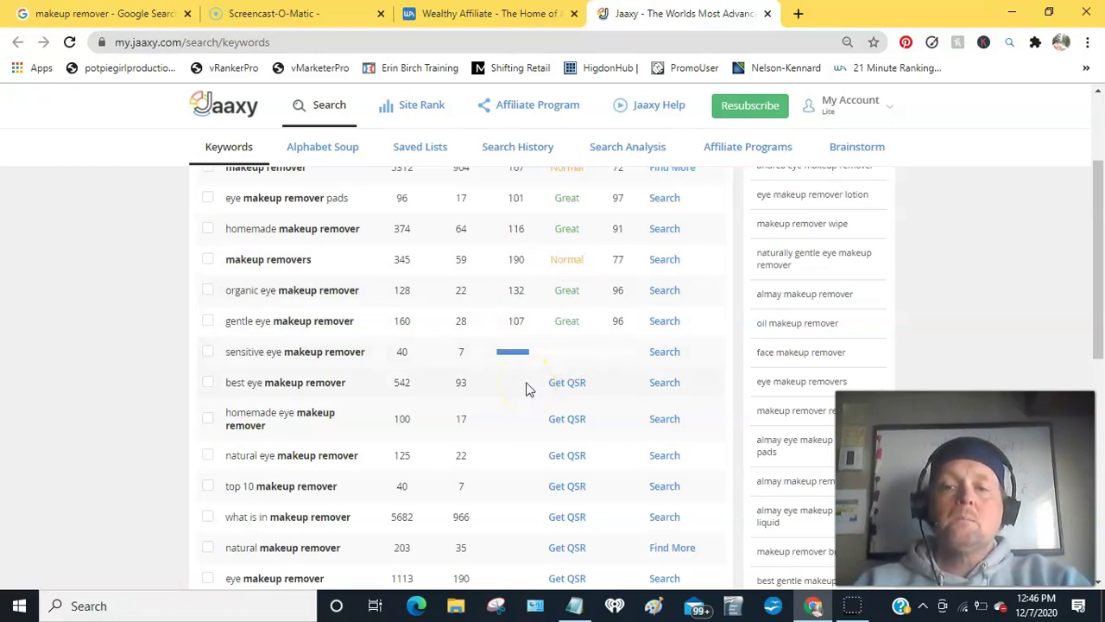
{"action": "left_click", "coordinate": [566, 382]}
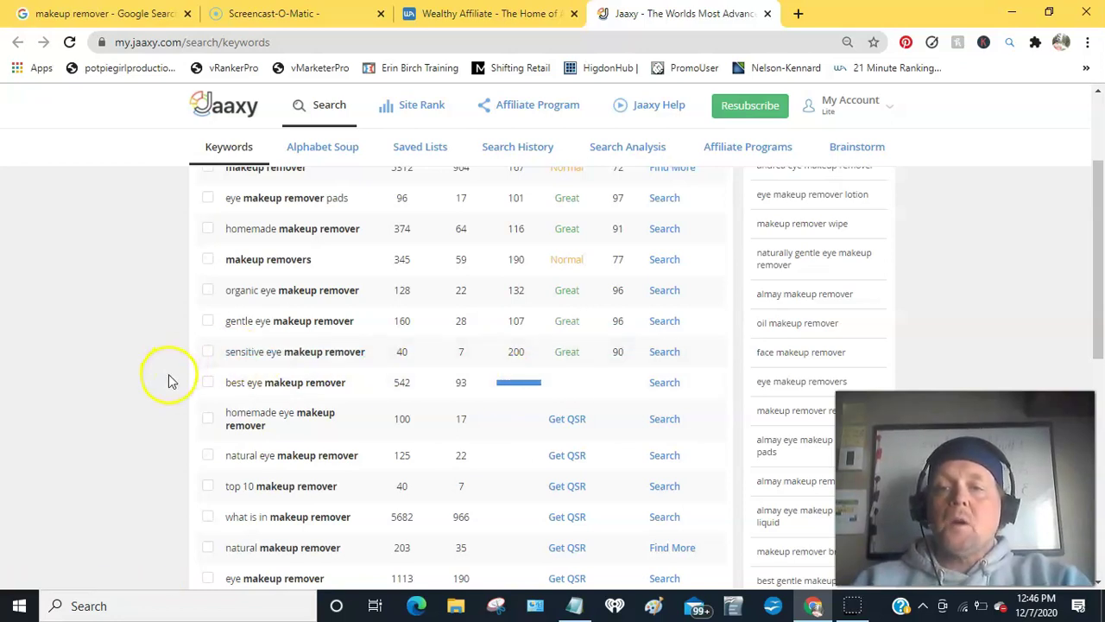
{"action": "scroll", "coordinate": [170, 380], "scroll_direction": "up", "scroll_amount": 2}
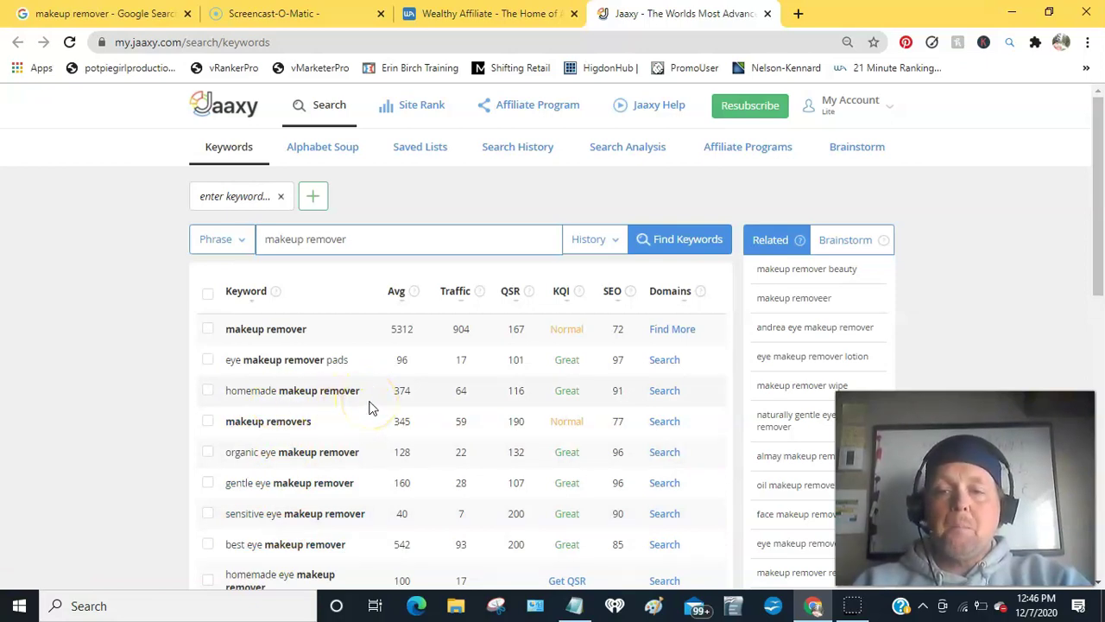
Step: Scroll down and get the QSR, KQI and SEO scores for 'what is in makeup remover'
{"action": "scroll", "coordinate": [368, 408], "scroll_direction": "down", "scroll_amount": 2}
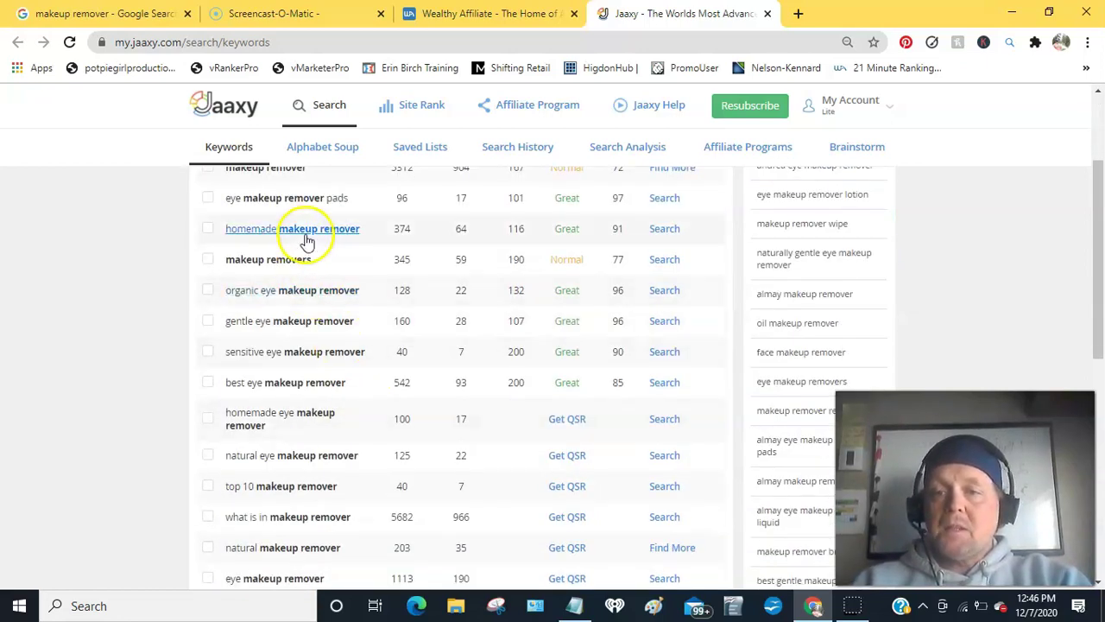
{"action": "scroll", "coordinate": [308, 247], "scroll_direction": "down", "scroll_amount": 3}
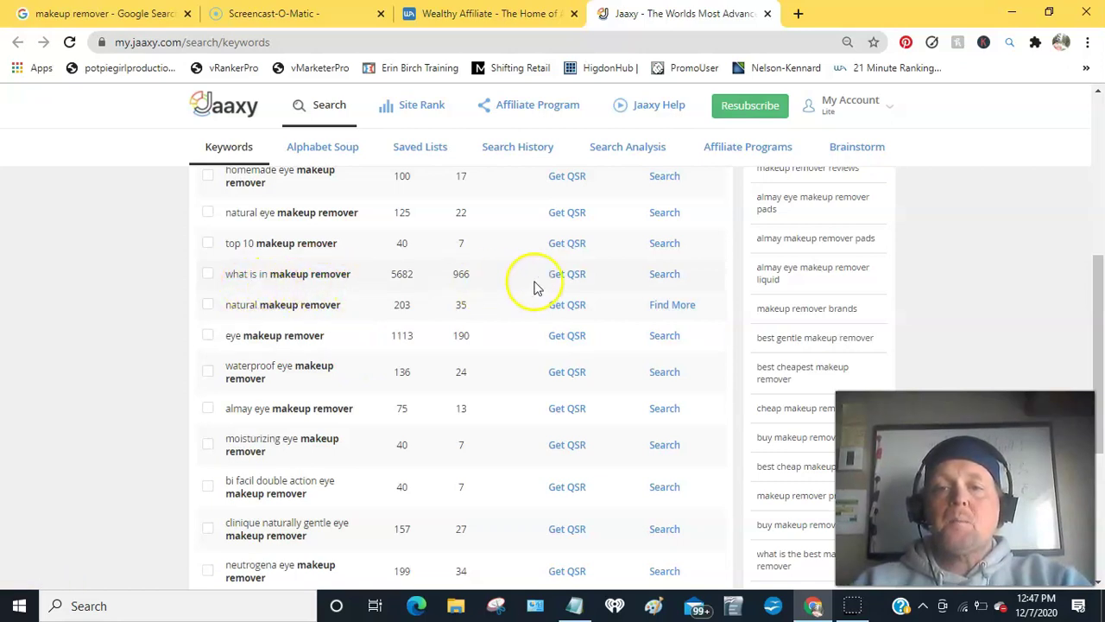
{"action": "left_click", "coordinate": [568, 275]}
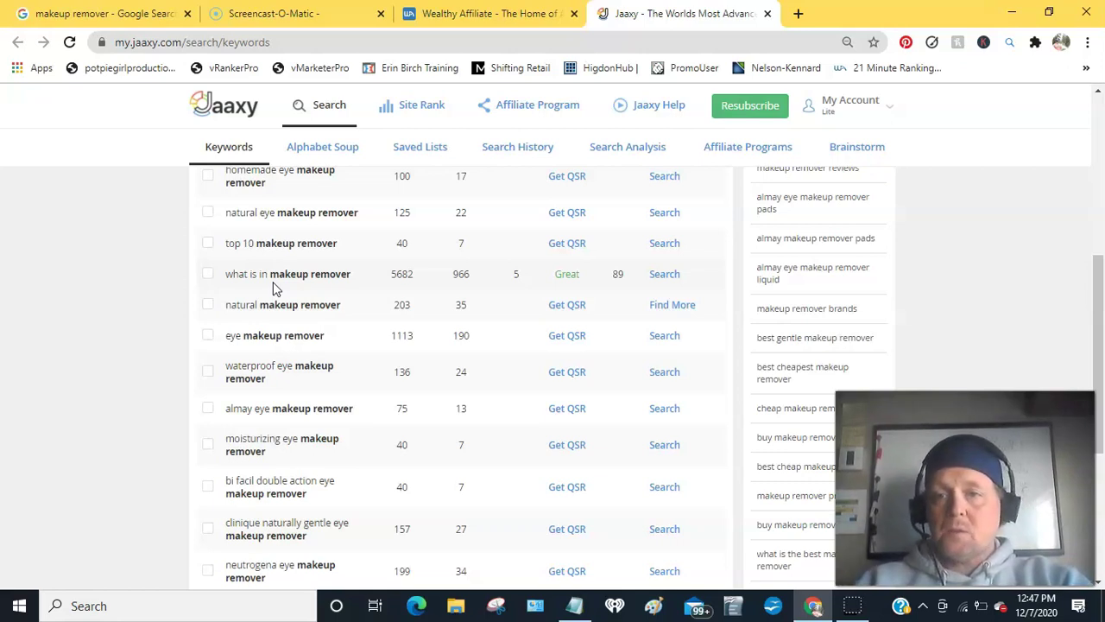
{"action": "left_click", "coordinate": [280, 288]}
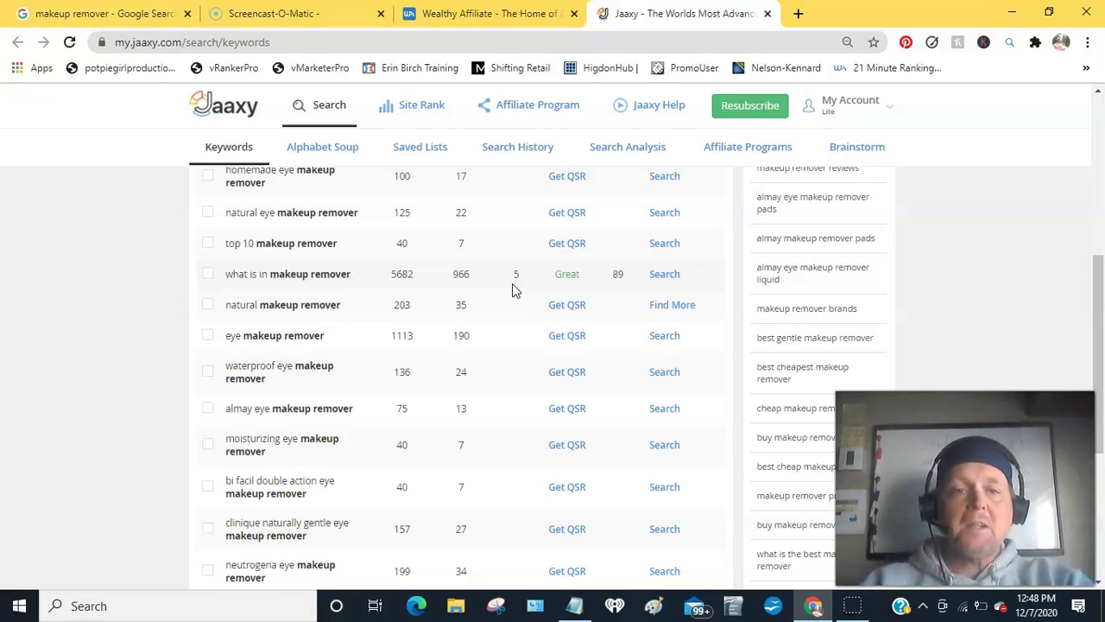
{"action": "left_click", "coordinate": [508, 295]}
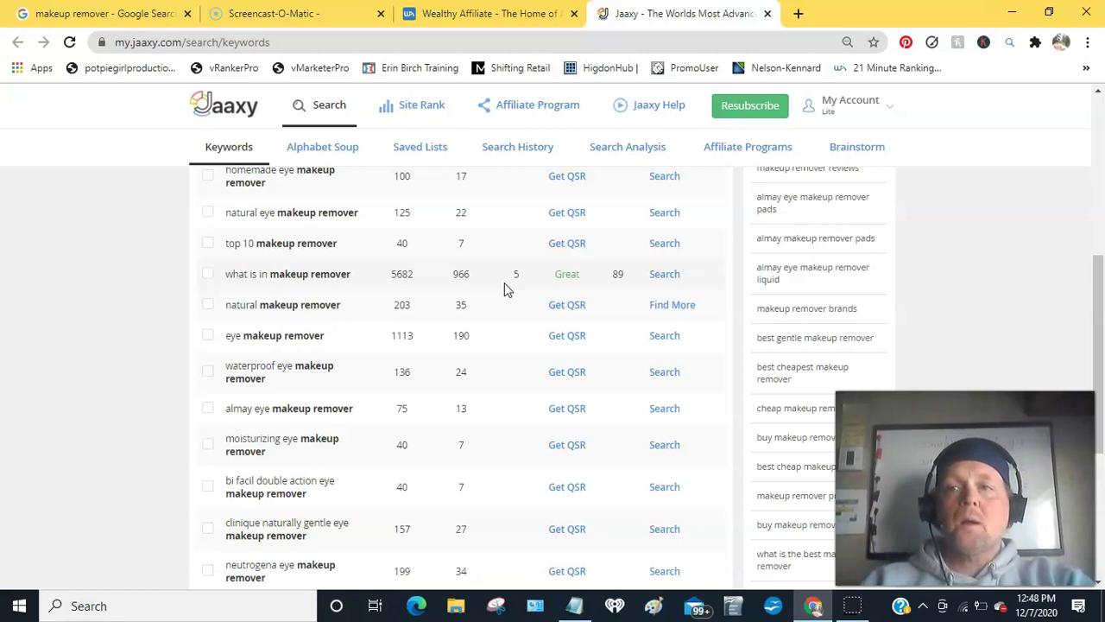
Step: Switch to the Google tab showing the 'makeup remover' results with ads and trend chart
{"action": "left_click", "coordinate": [317, 192]}
{"action": "left_click", "coordinate": [101, 14]}
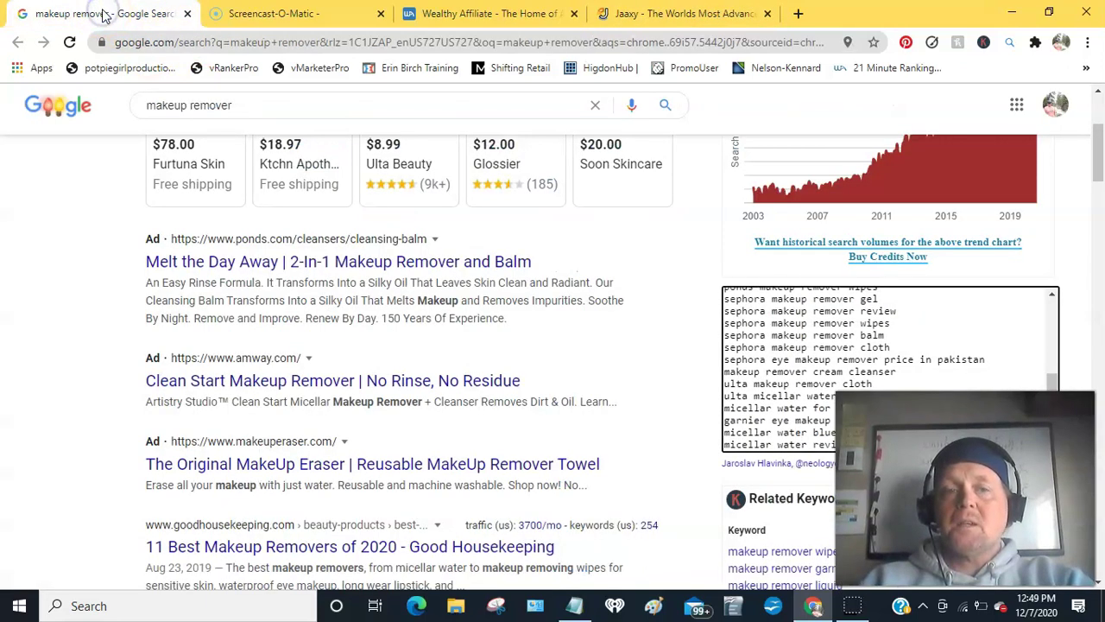